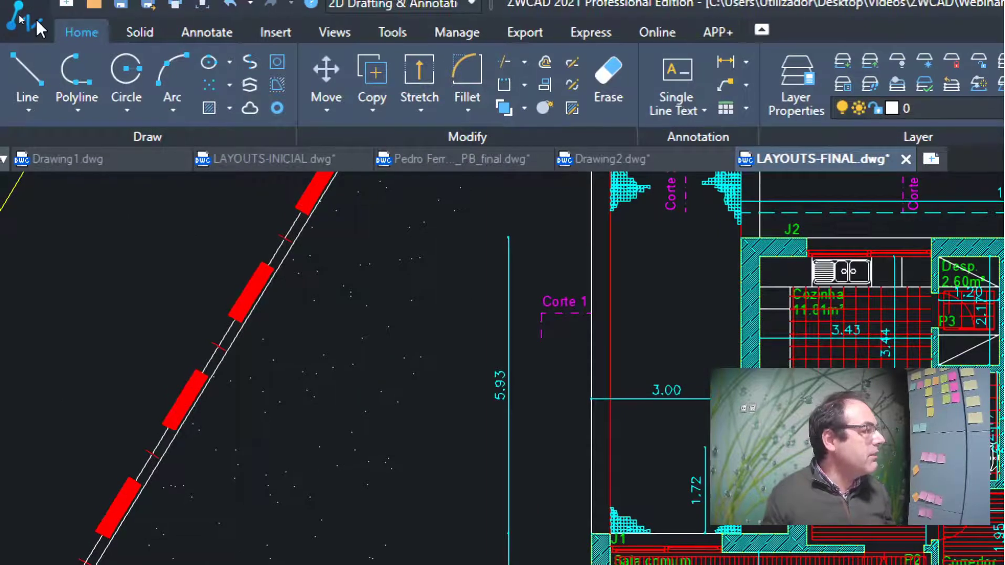
Open Drawing Properties (DWGPROPS) for LAYOUTS-FINAL.dwg from the application menu's Drawing Utilities
{"action": "left_click", "coordinate": [9, 19]}
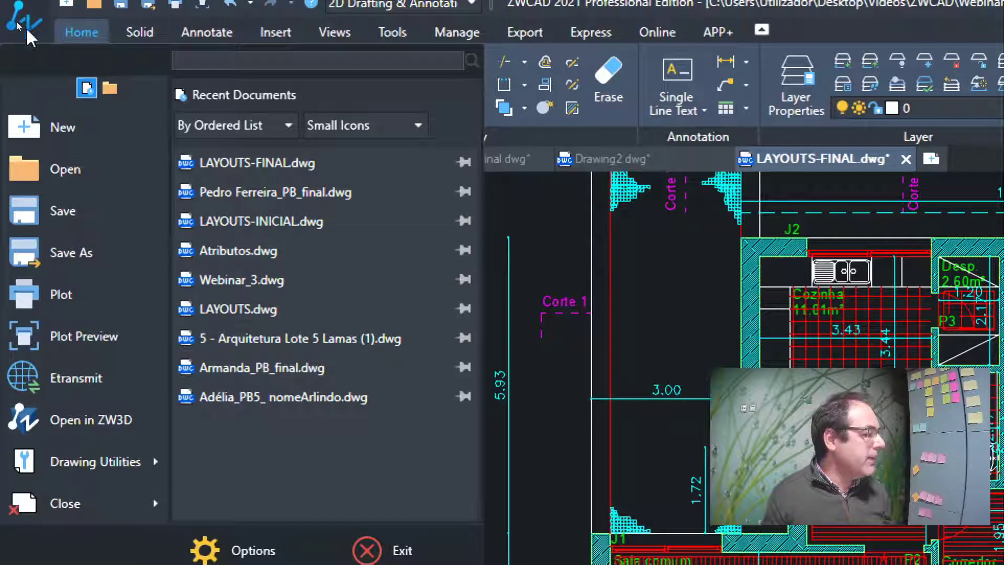
{"action": "mouse_move", "coordinate": [72, 465]}
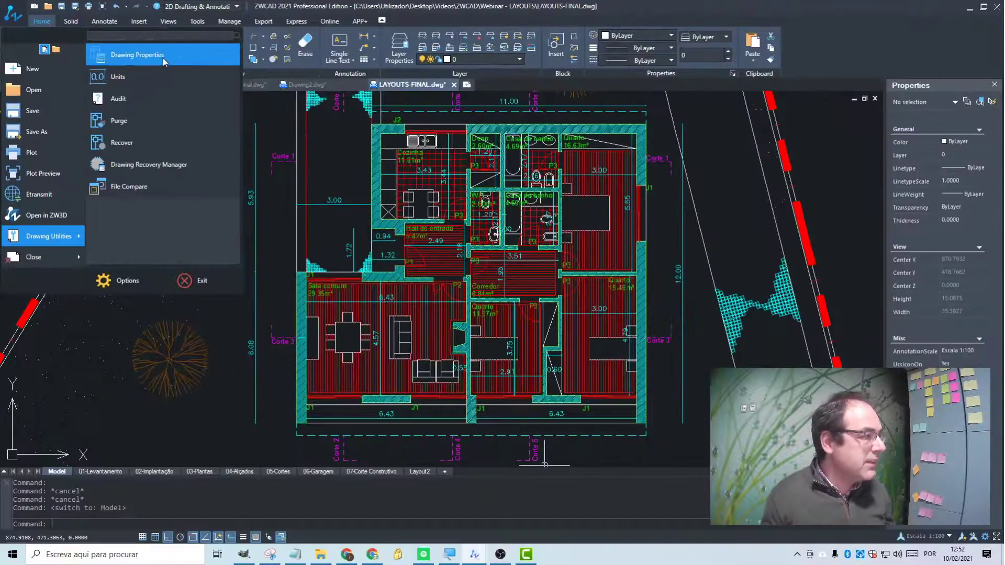
{"action": "left_click", "coordinate": [326, 113]}
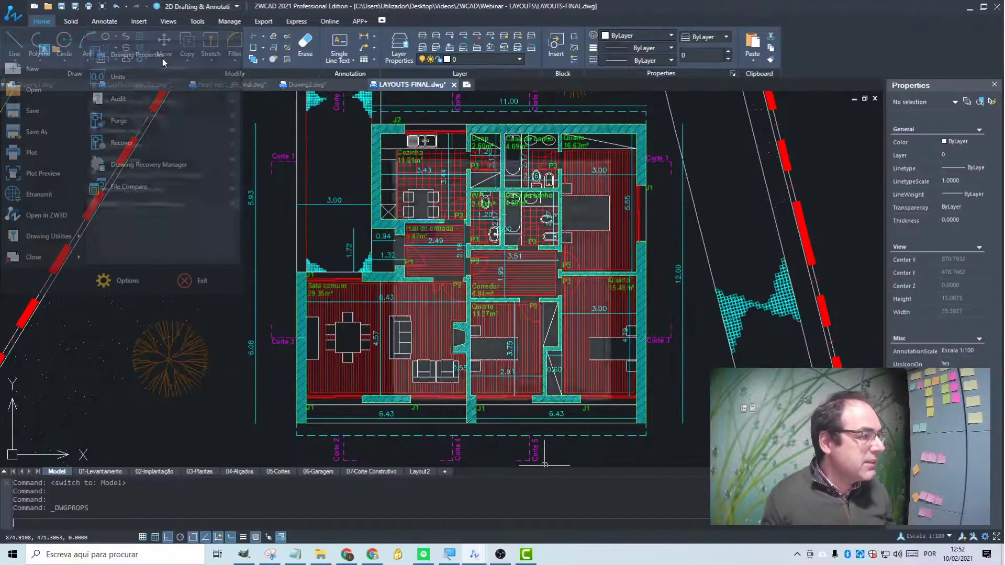
Cycle twice through the General, Summary, Statistics and Custom pages of the Properties dialog
{"action": "left_click", "coordinate": [403, 184]}
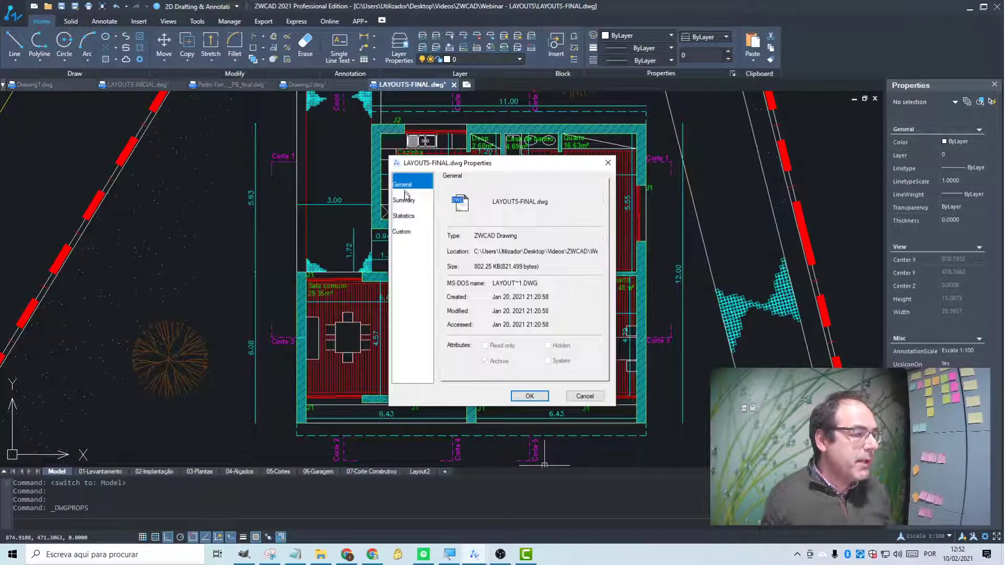
{"action": "left_click", "coordinate": [405, 200]}
{"action": "left_click", "coordinate": [410, 216]}
{"action": "left_click", "coordinate": [412, 232]}
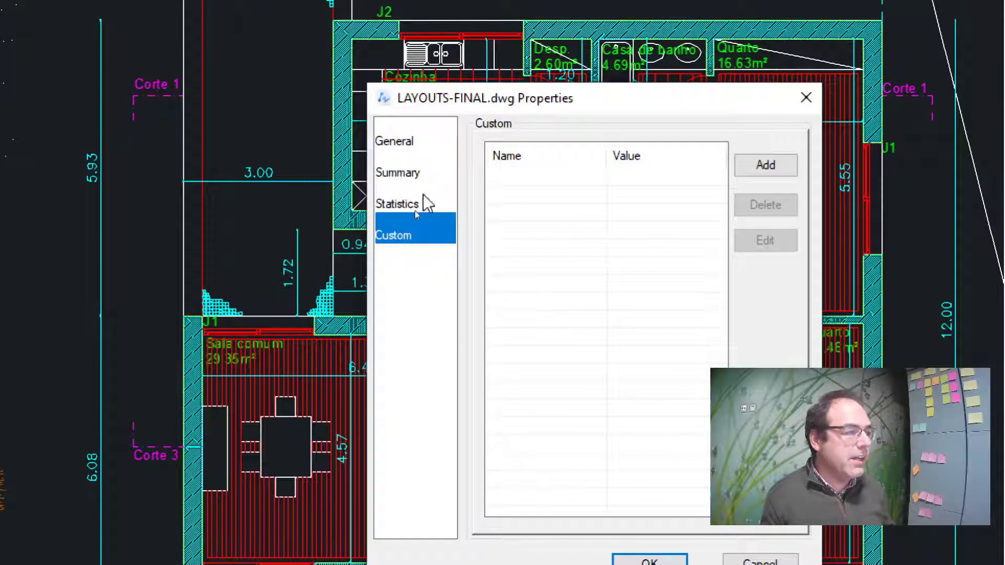
{"action": "left_click", "coordinate": [406, 154]}
{"action": "left_click", "coordinate": [398, 174]}
{"action": "left_click", "coordinate": [402, 205]}
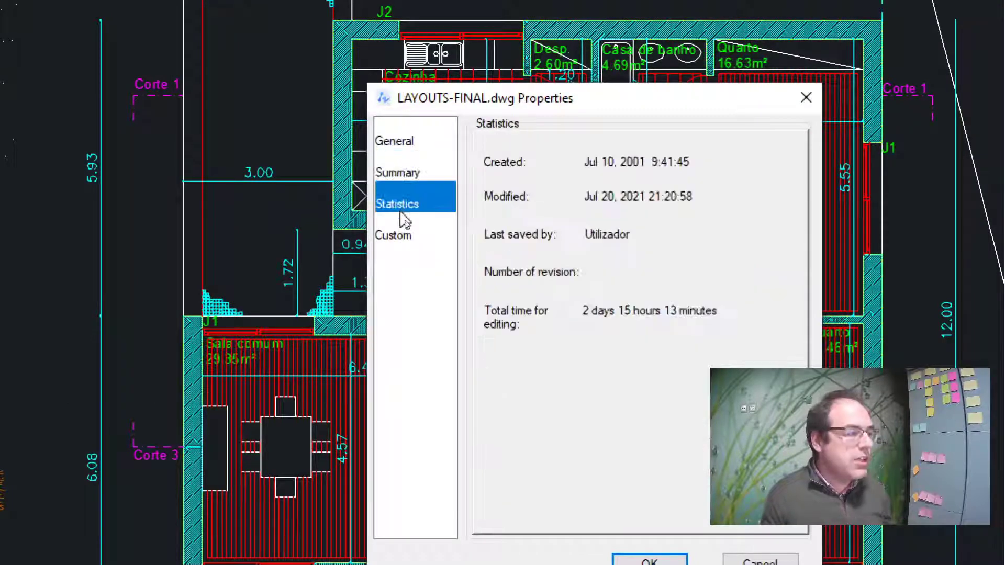
{"action": "left_click", "coordinate": [407, 236]}
{"action": "left_click", "coordinate": [395, 146]}
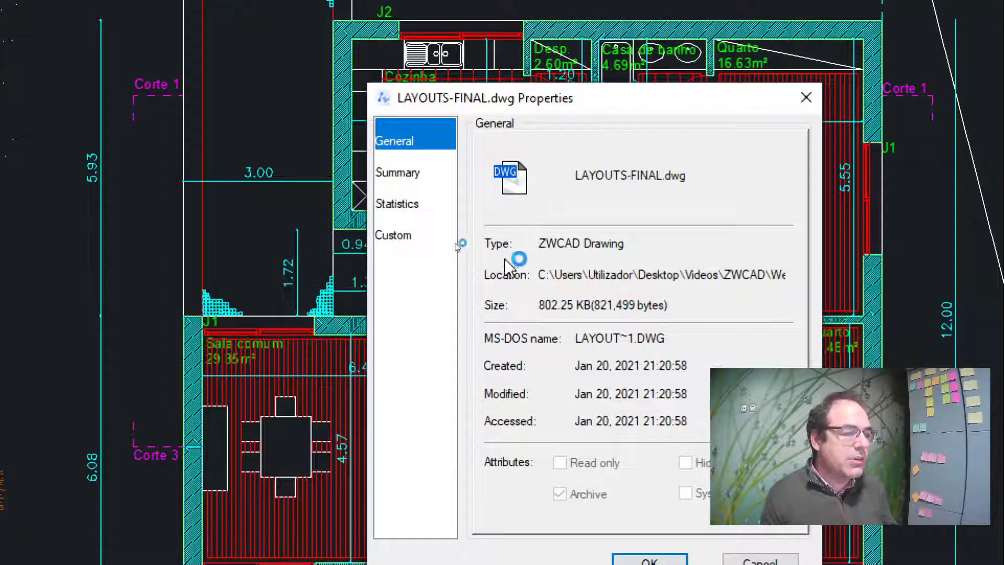
Review the Summary, Statistics and Custom pages again, settling on Summary's empty Title field
{"action": "left_click", "coordinate": [414, 178]}
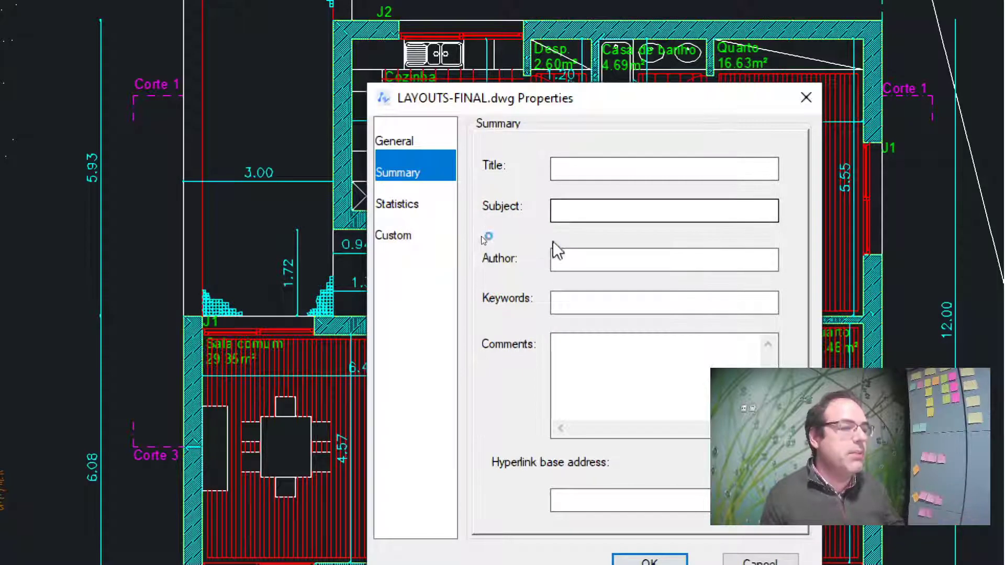
{"action": "left_click", "coordinate": [399, 230]}
{"action": "left_click", "coordinate": [411, 204]}
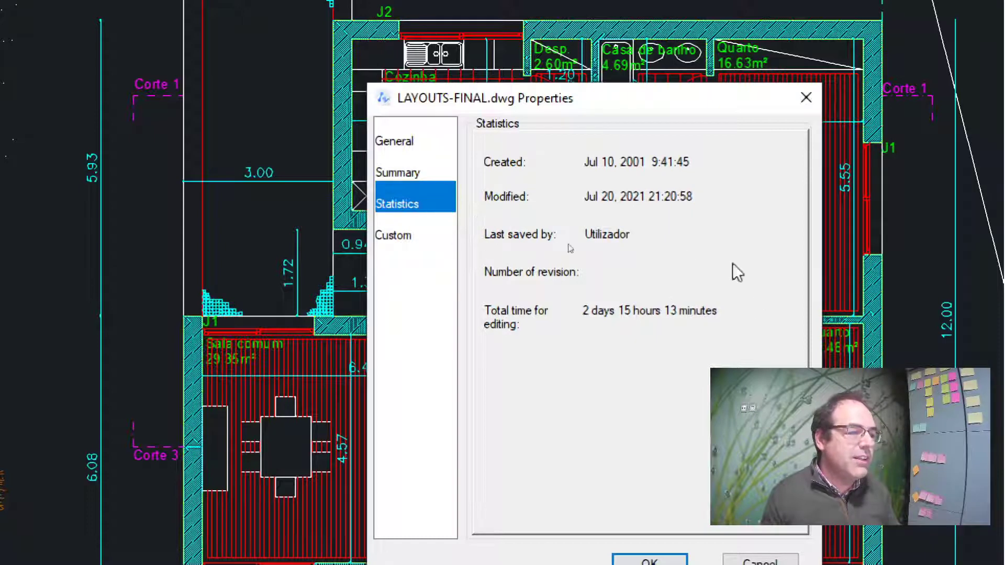
{"action": "left_click", "coordinate": [419, 233]}
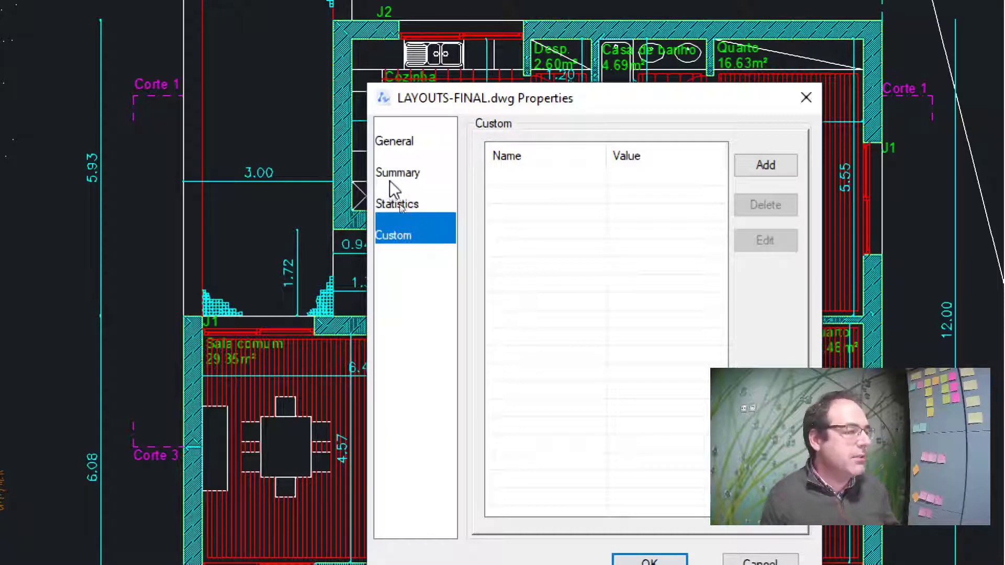
{"action": "left_click", "coordinate": [403, 174]}
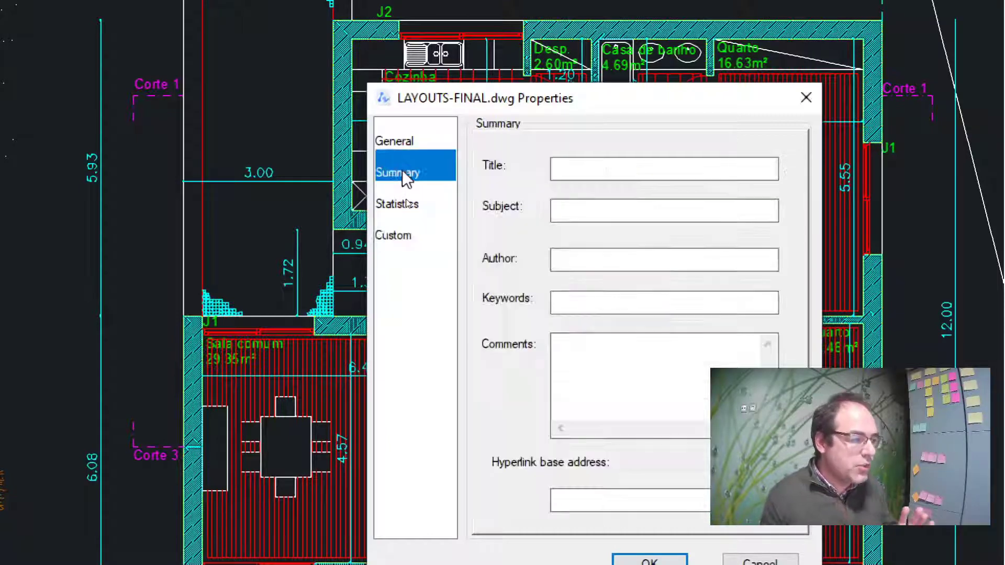
{"action": "left_click", "coordinate": [415, 237]}
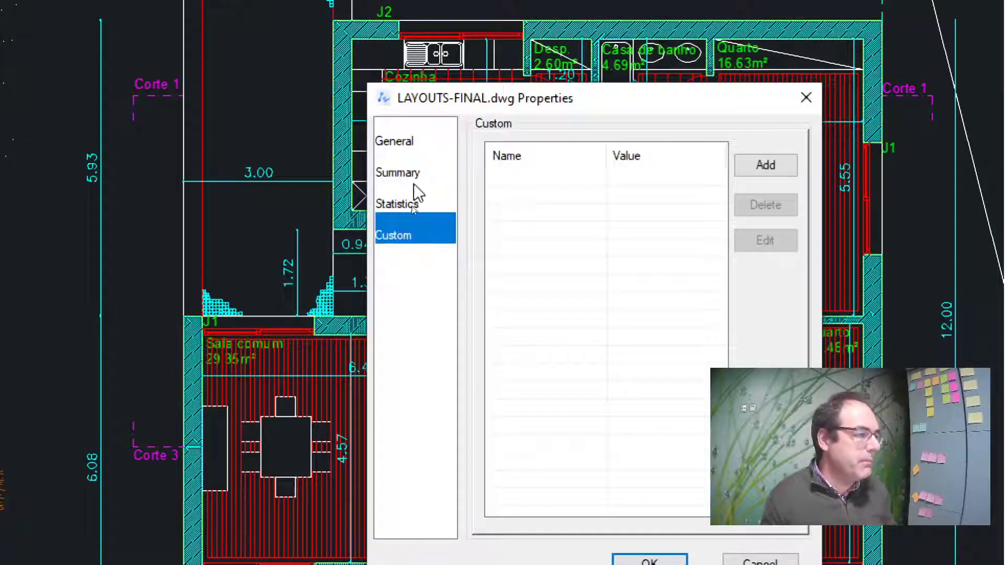
{"action": "left_click", "coordinate": [416, 177]}
{"action": "left_click", "coordinate": [593, 171]}
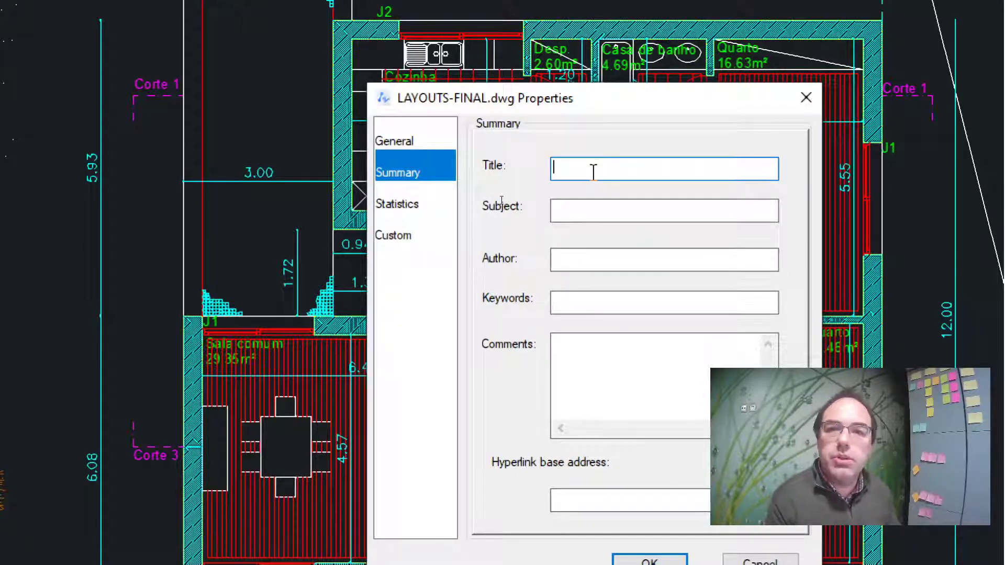
Enter Title 'Habitação Unifamiliar', Subject 'Projecto de Licenciamento' and the author's name
{"action": "type", "text": "H"}
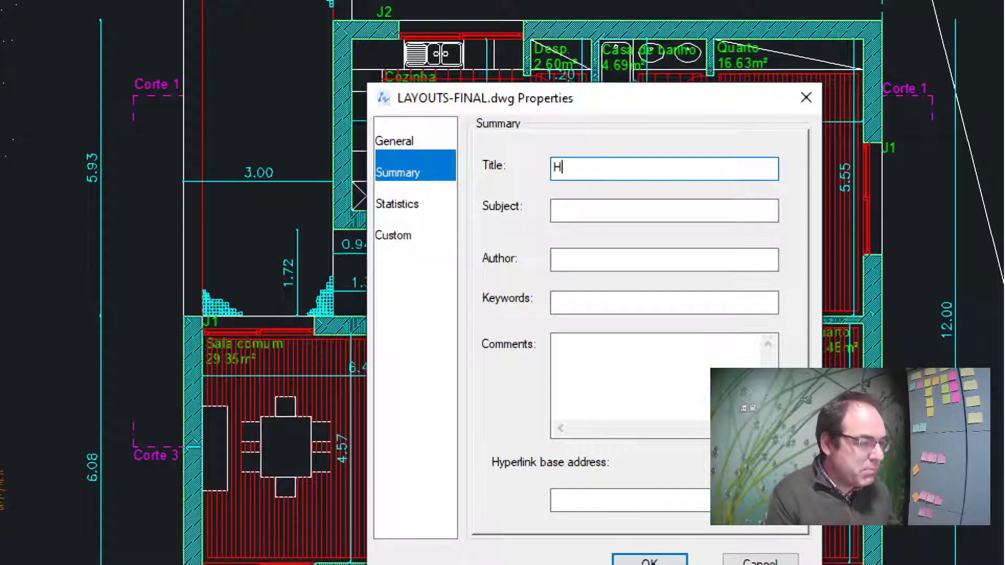
{"action": "type", "text": "abi"}
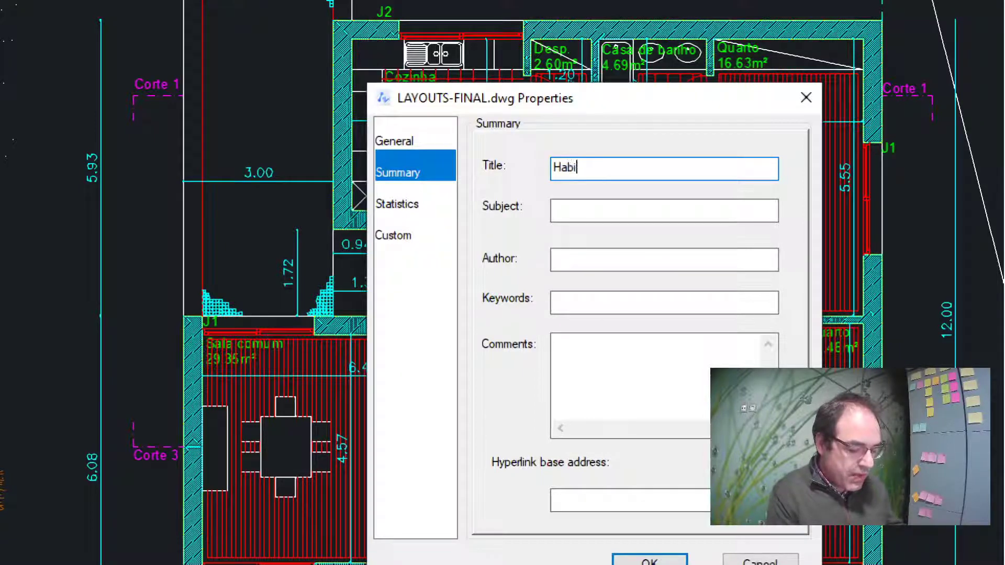
{"action": "type", "text": "tação Unifam"}
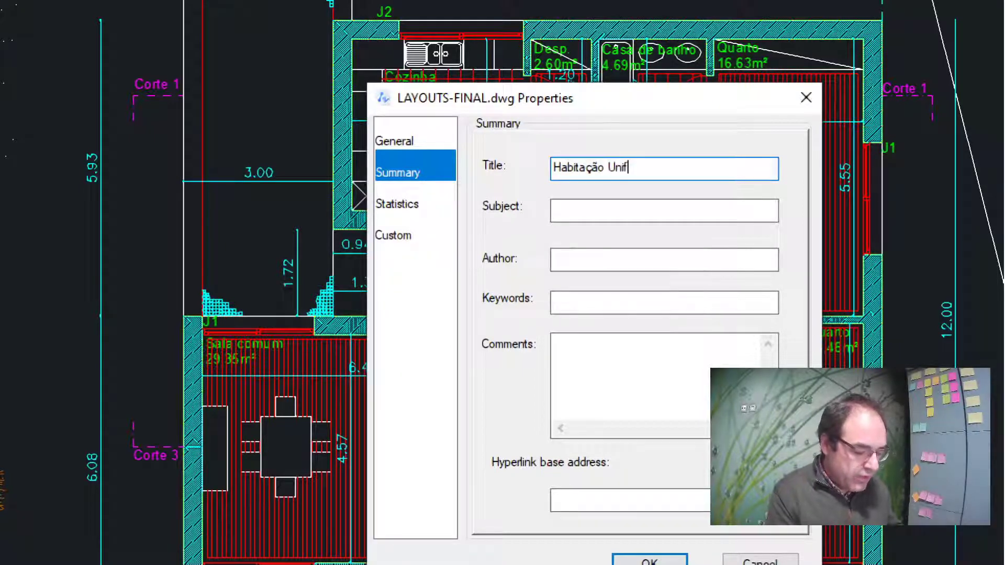
{"action": "type", "text": "iliar"}
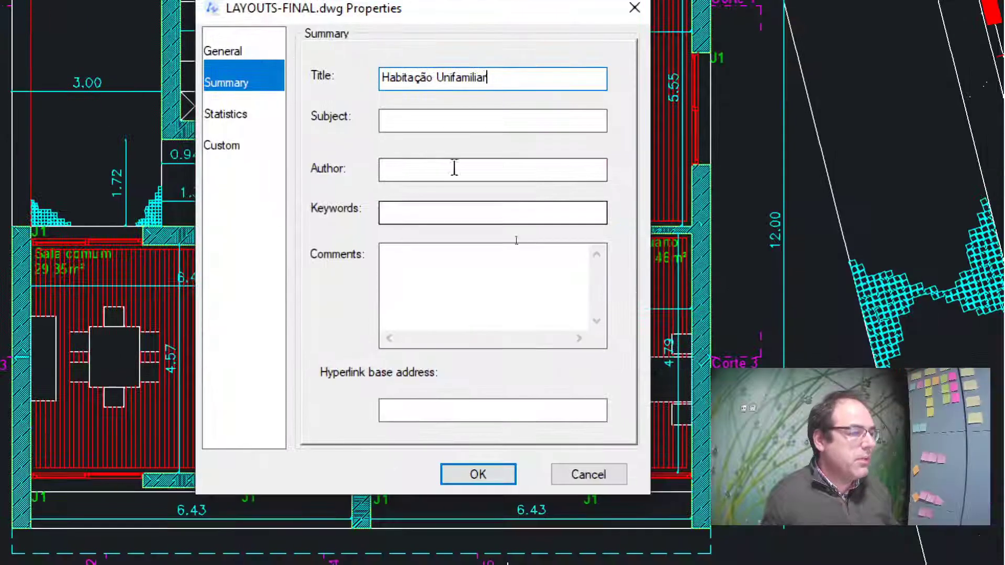
{"action": "left_click", "coordinate": [427, 116]}
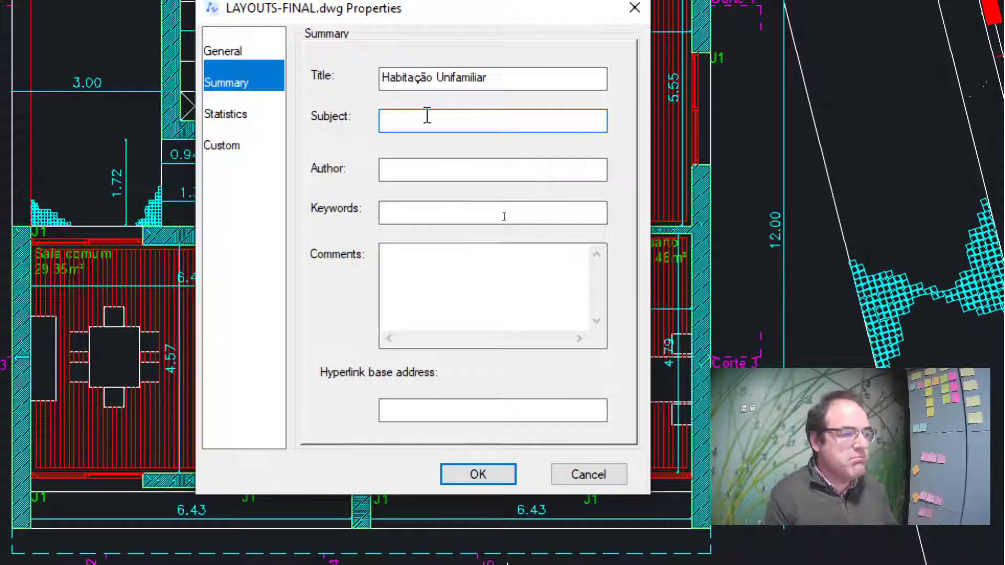
{"action": "type", "text": "P"}
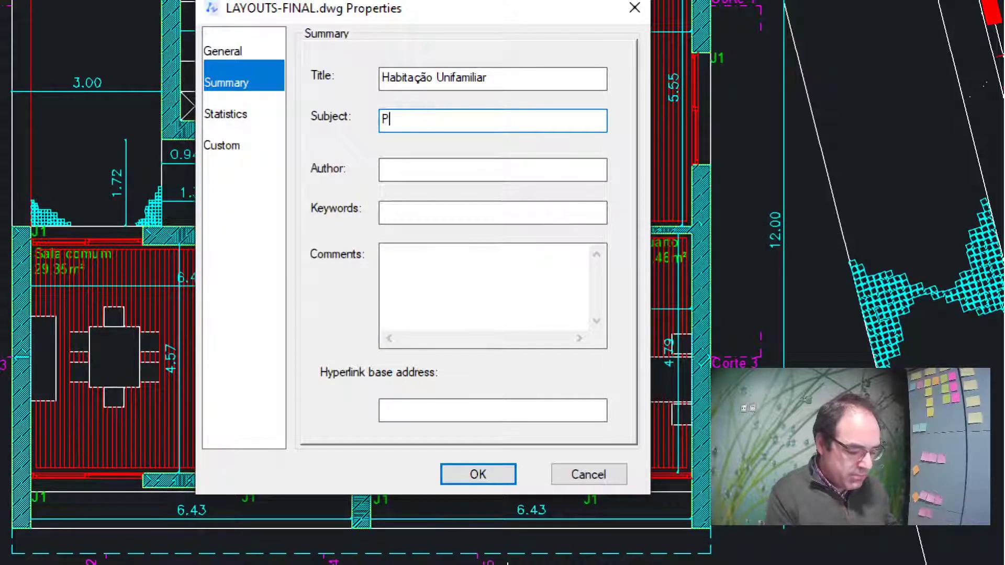
{"action": "type", "text": "rojecto de Licenciamento"}
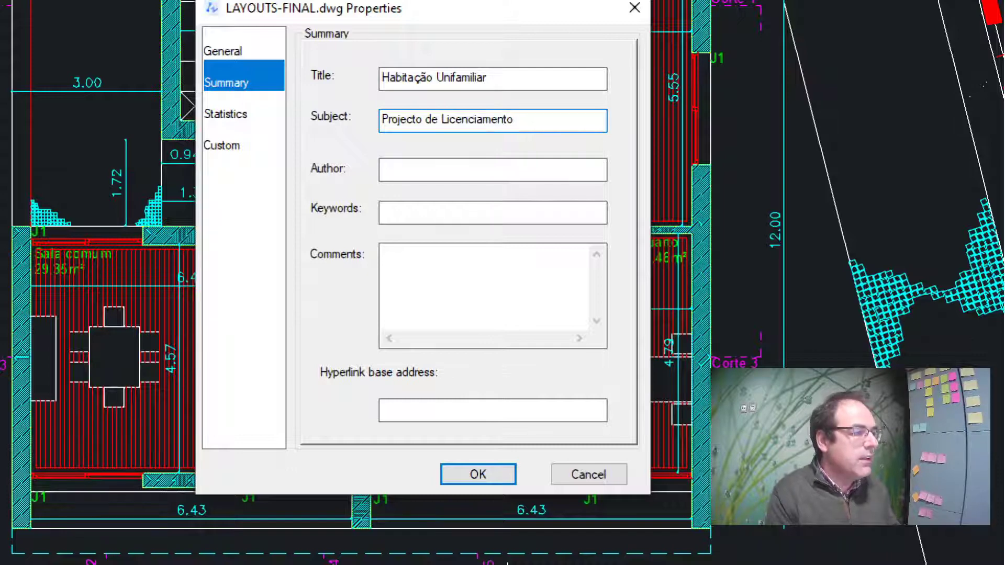
{"action": "left_click", "coordinate": [429, 173]}
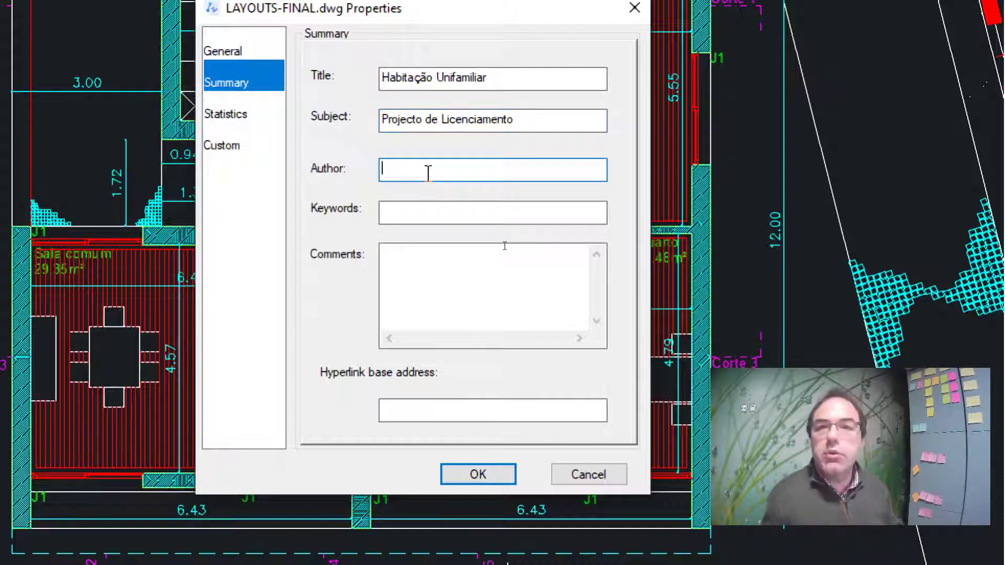
{"action": "type", "text": "Alex"}
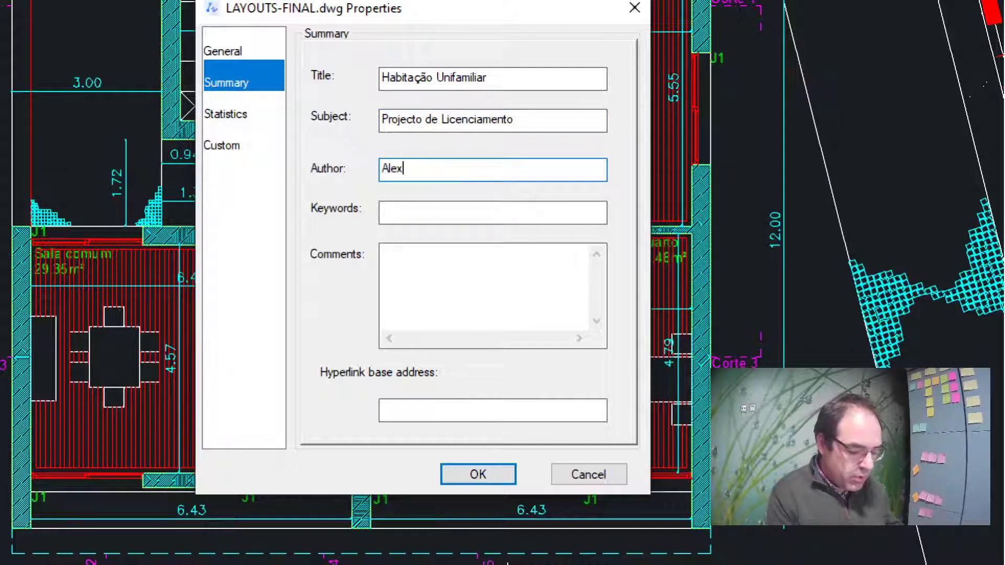
{"action": "type", "text": "andre Ribeiro"}
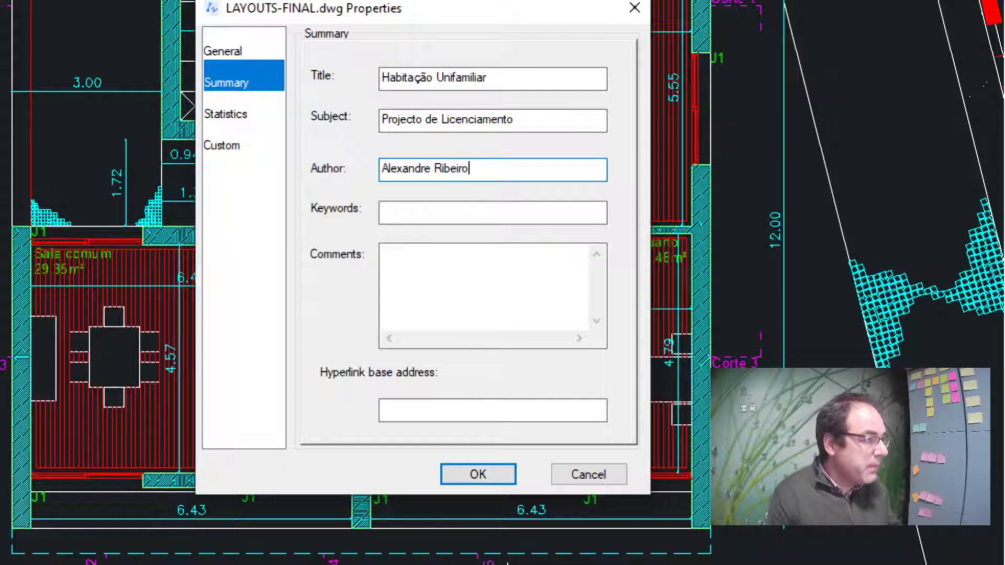
{"action": "left_click", "coordinate": [403, 214]}
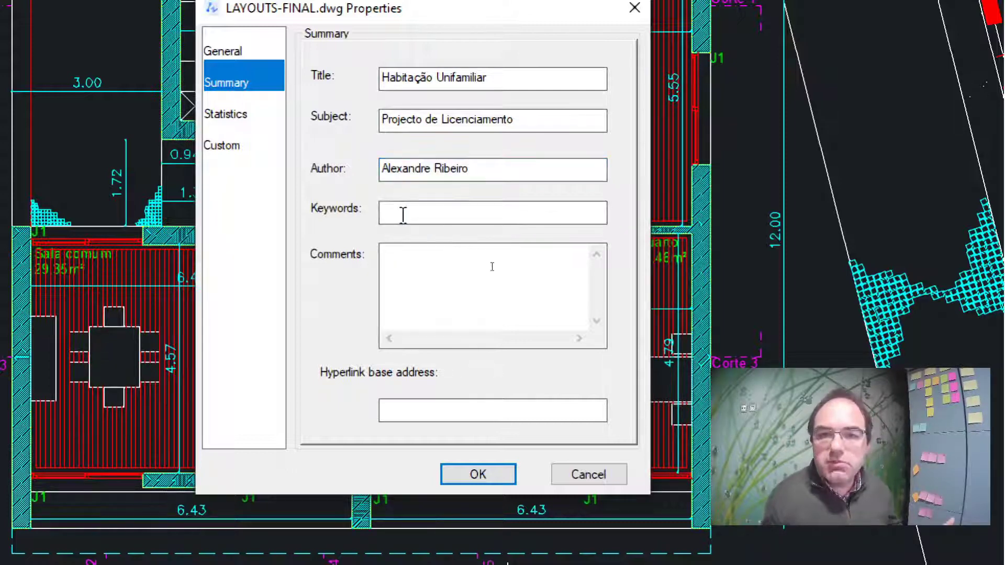
Leave Comments and Hyperlink base blank and move to the Custom properties page
{"action": "left_click", "coordinate": [414, 250]}
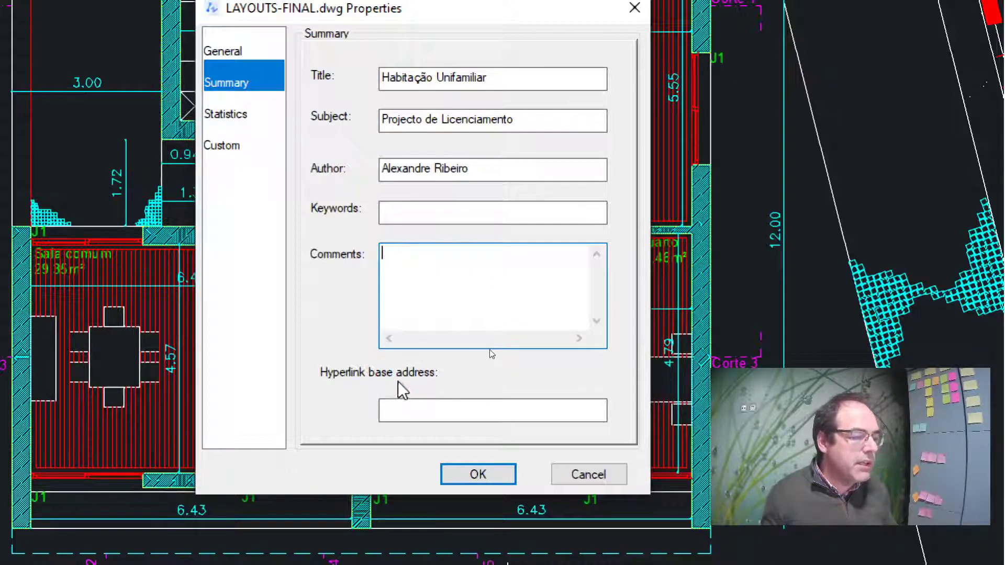
{"action": "left_click", "coordinate": [434, 419]}
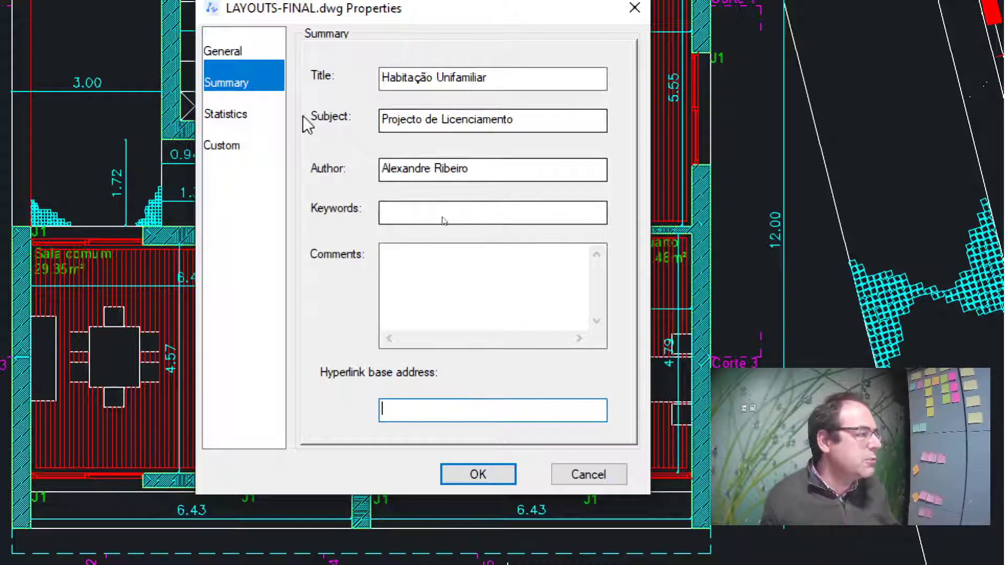
{"action": "left_click", "coordinate": [230, 150]}
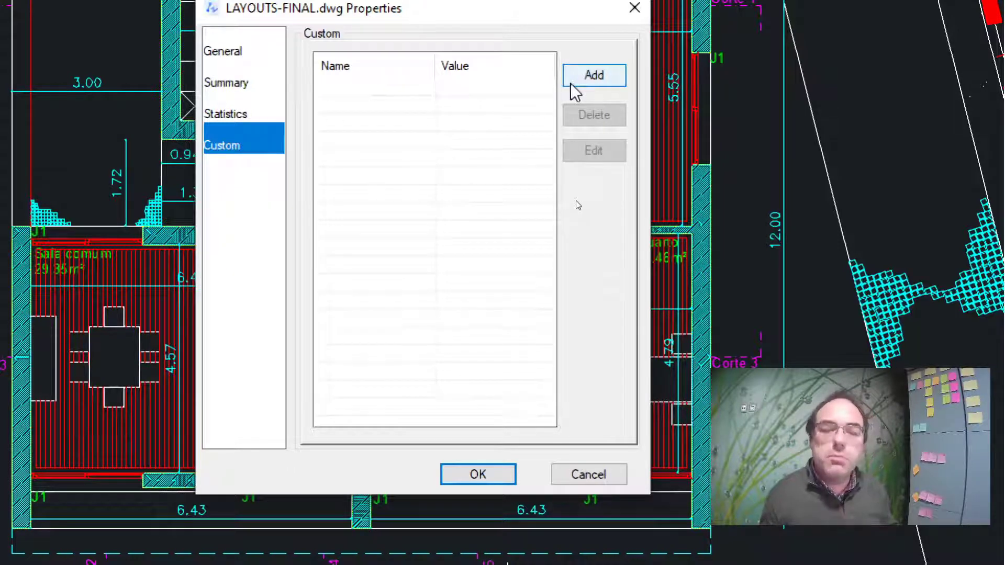
Add a custom property named Morada with the value 'Rua do Sobe e Desce'
{"action": "left_click", "coordinate": [586, 84]}
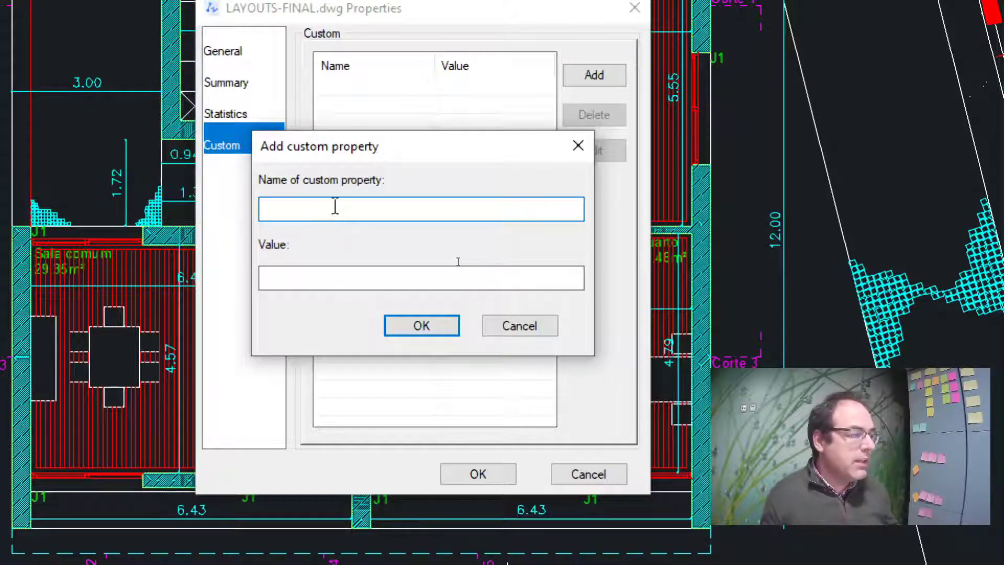
{"action": "left_click", "coordinate": [322, 283]}
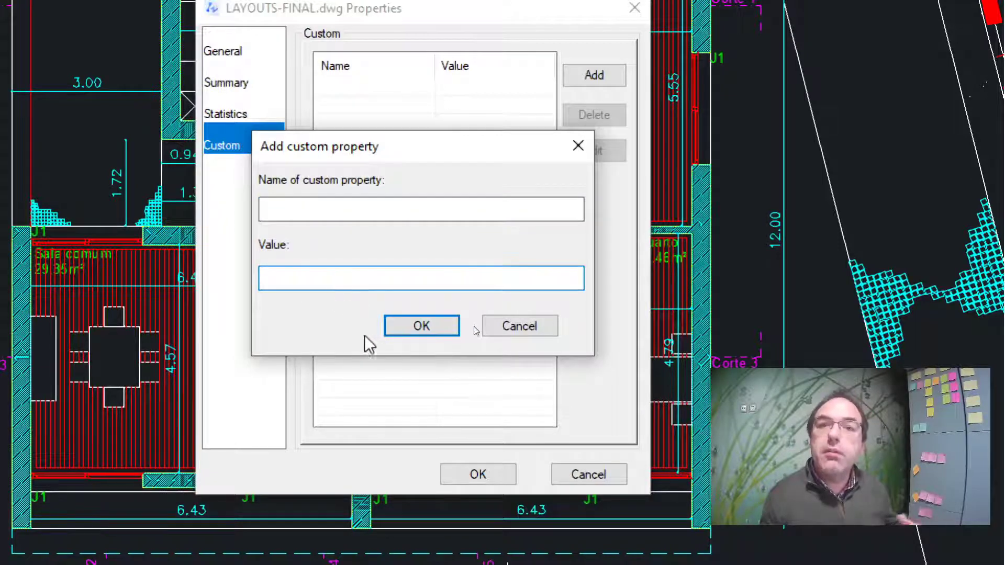
{"action": "left_click", "coordinate": [321, 212]}
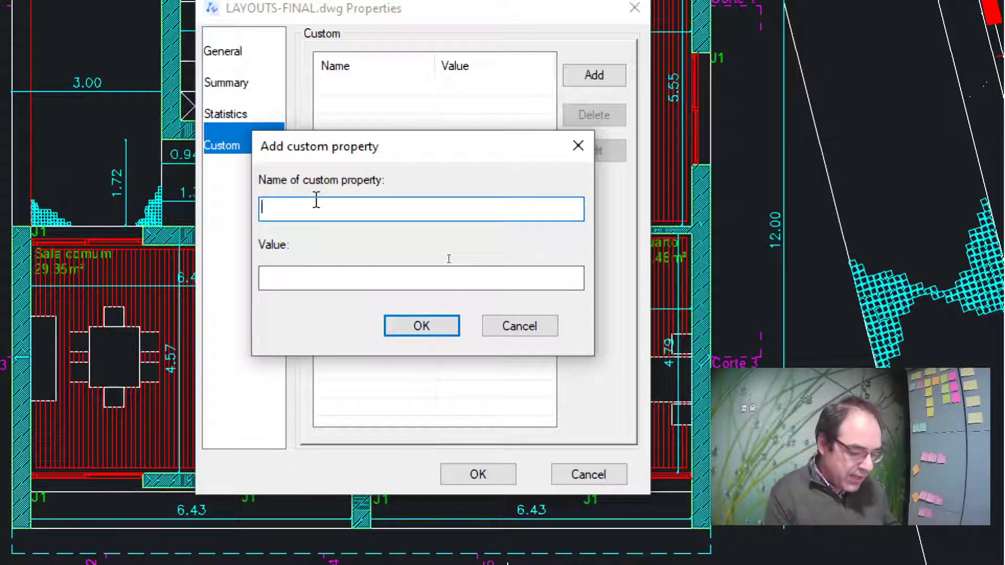
{"action": "type", "text": "Morada"}
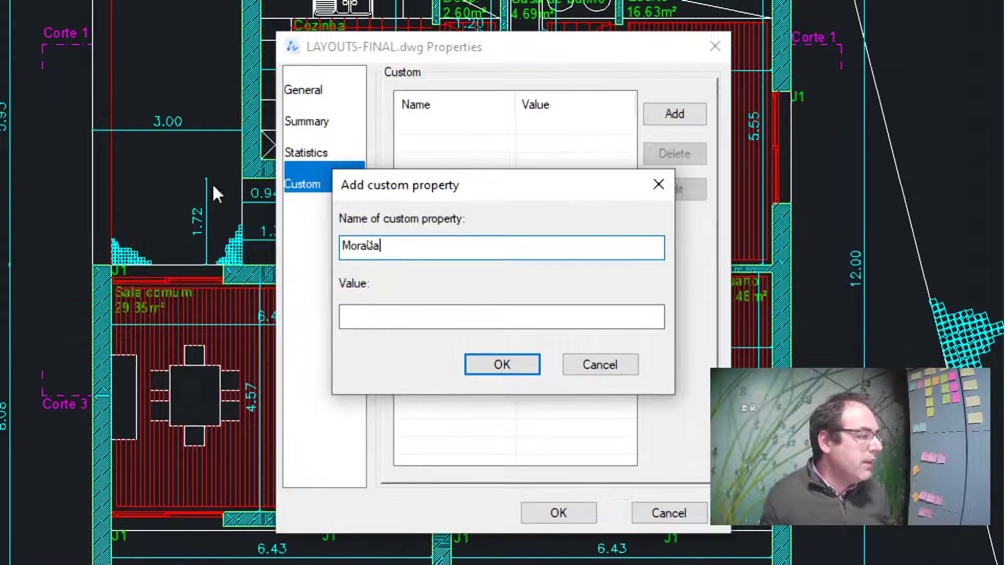
{"action": "left_click", "coordinate": [312, 280]}
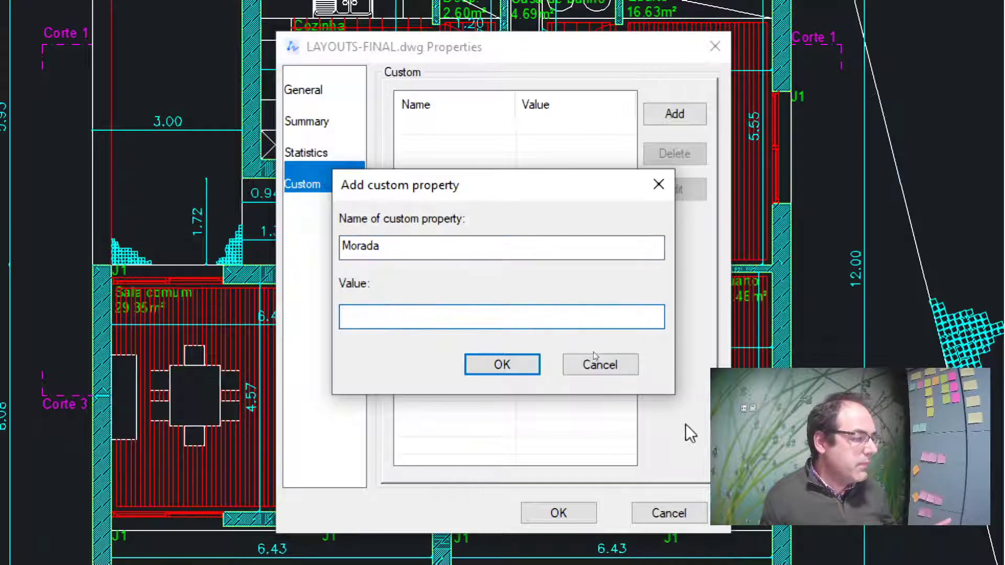
{"action": "type", "text": "Rua"}
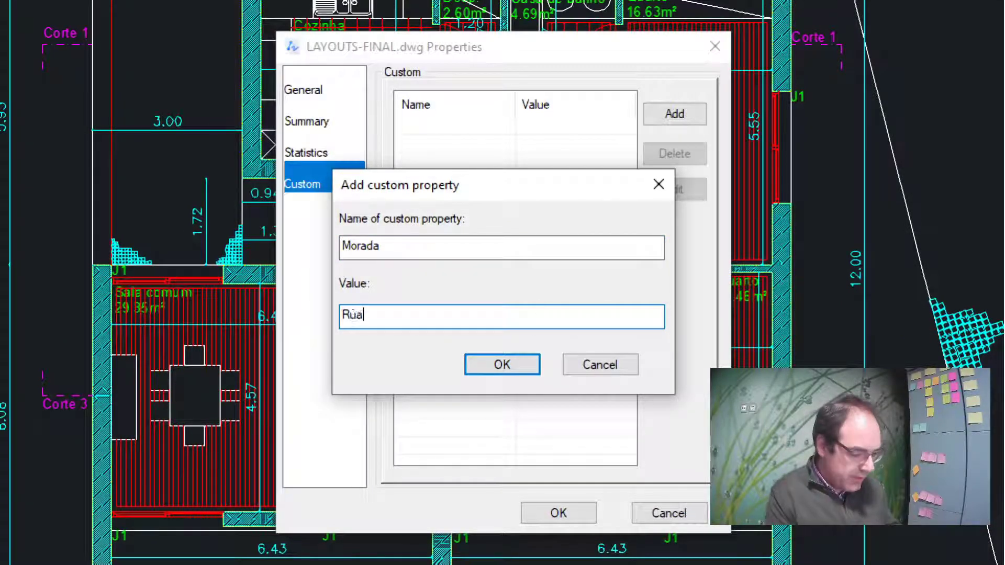
{"action": "type", "text": " do Sobe e"}
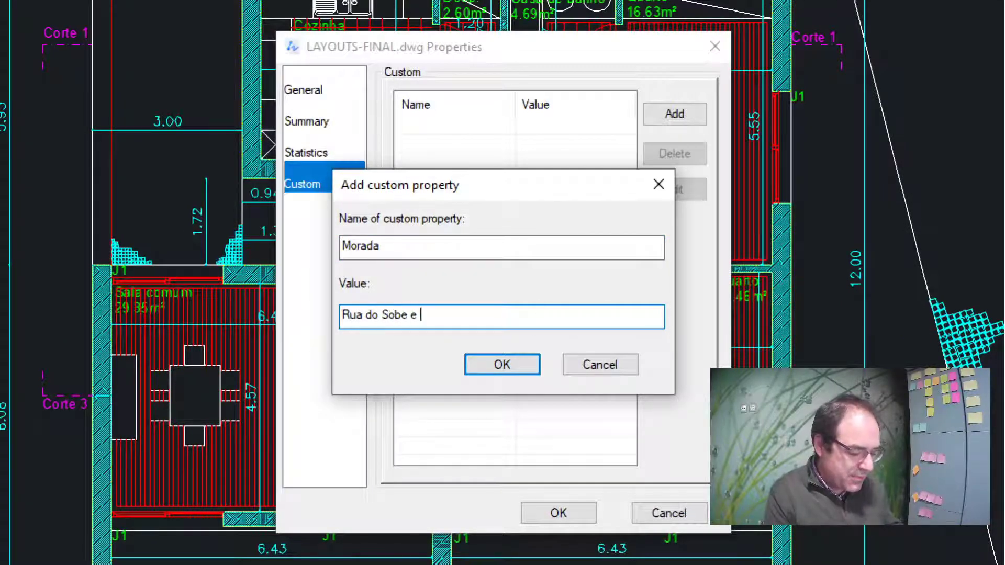
{"action": "type", "text": " Desce"}
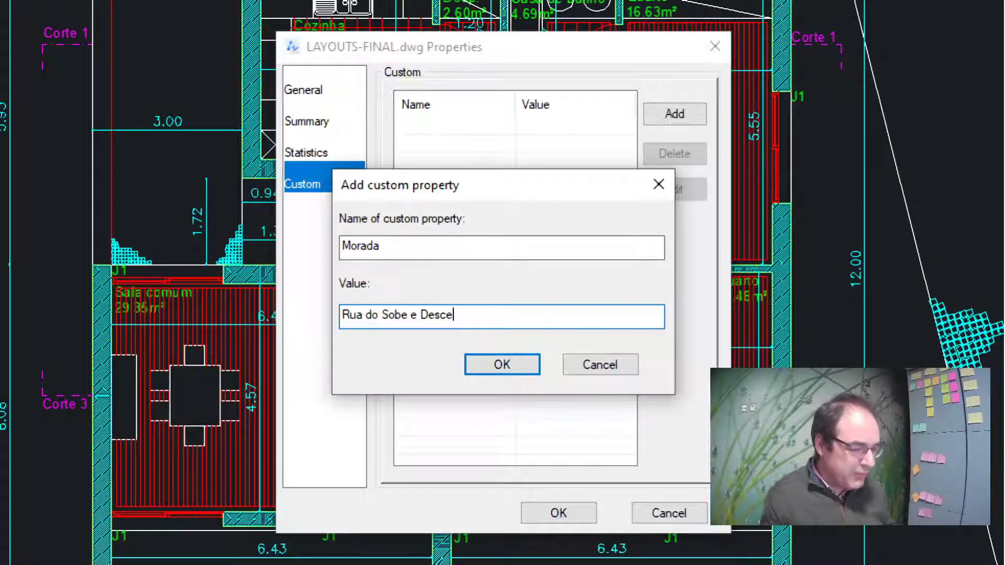
{"action": "left_click", "coordinate": [477, 361]}
{"action": "left_click", "coordinate": [440, 134]}
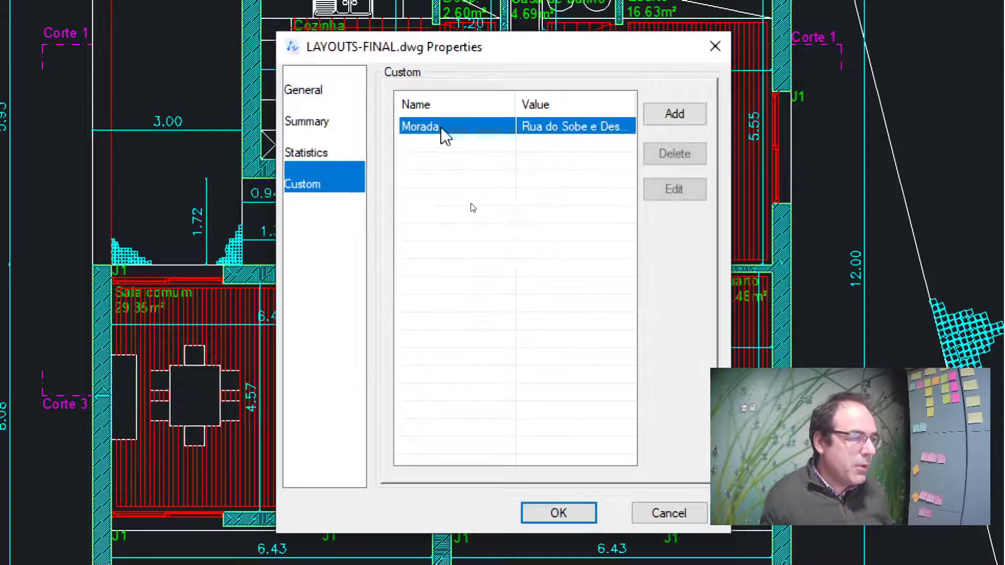
{"action": "left_click", "coordinate": [676, 125]}
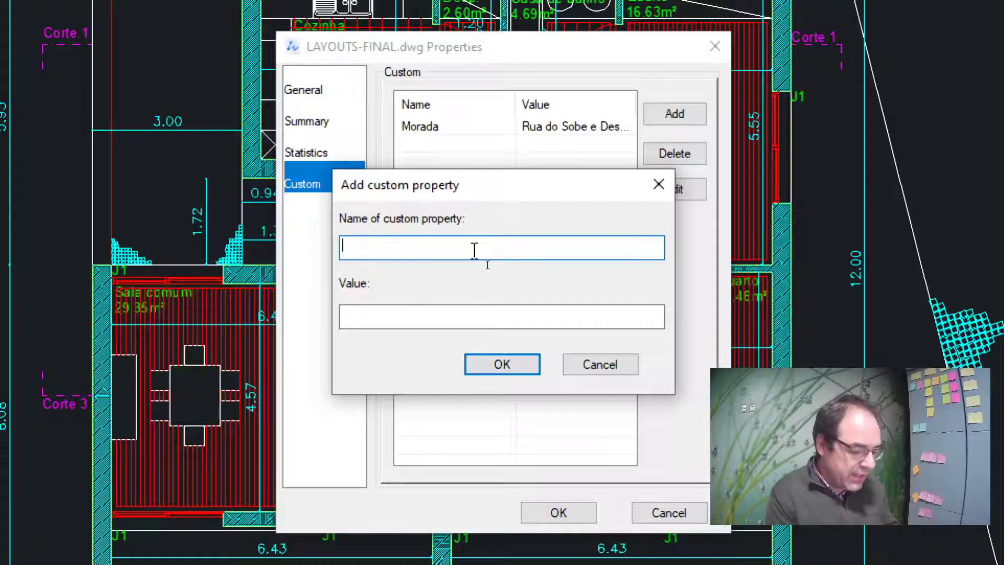
Add the custom property Requerente with the value 'Ibercad lda.'
{"action": "type", "text": "Requerente"}
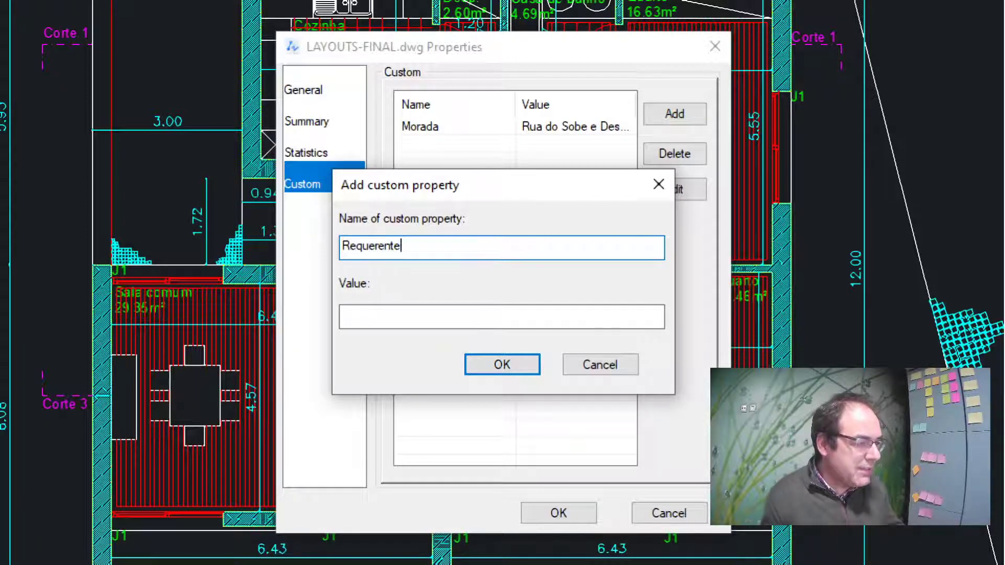
{"action": "left_click", "coordinate": [436, 316]}
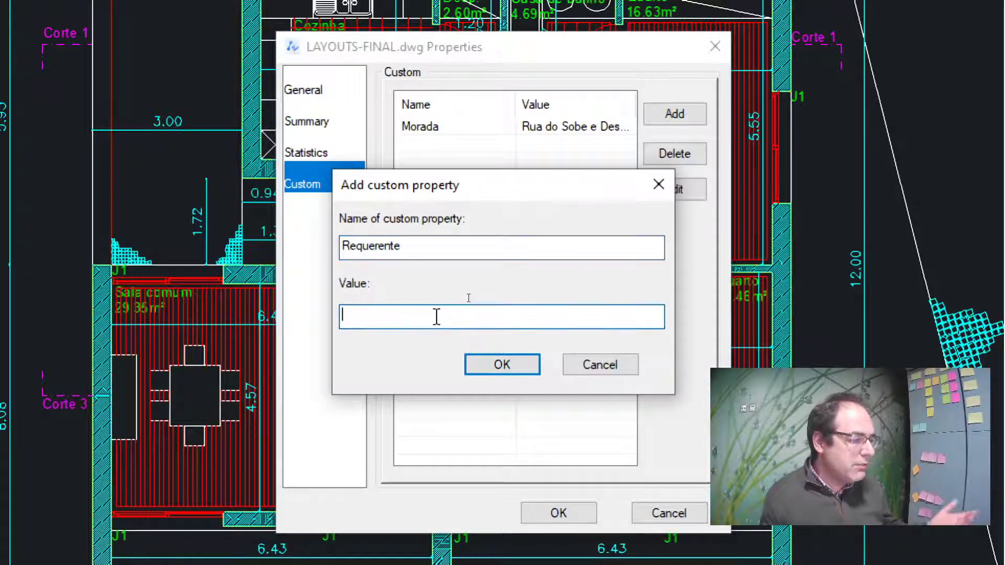
{"action": "type", "text": "Ibercad"}
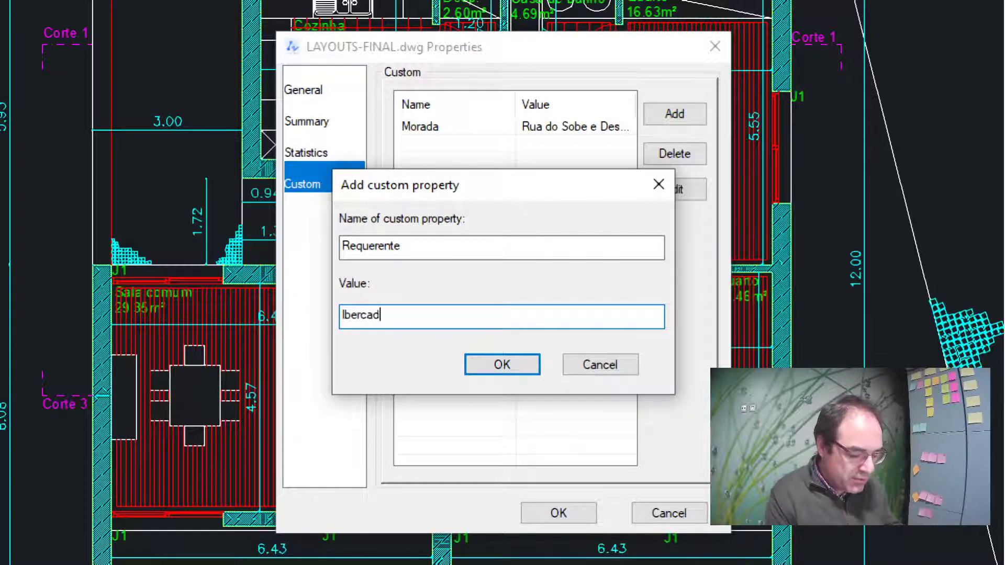
{"action": "type", "text": " lda."}
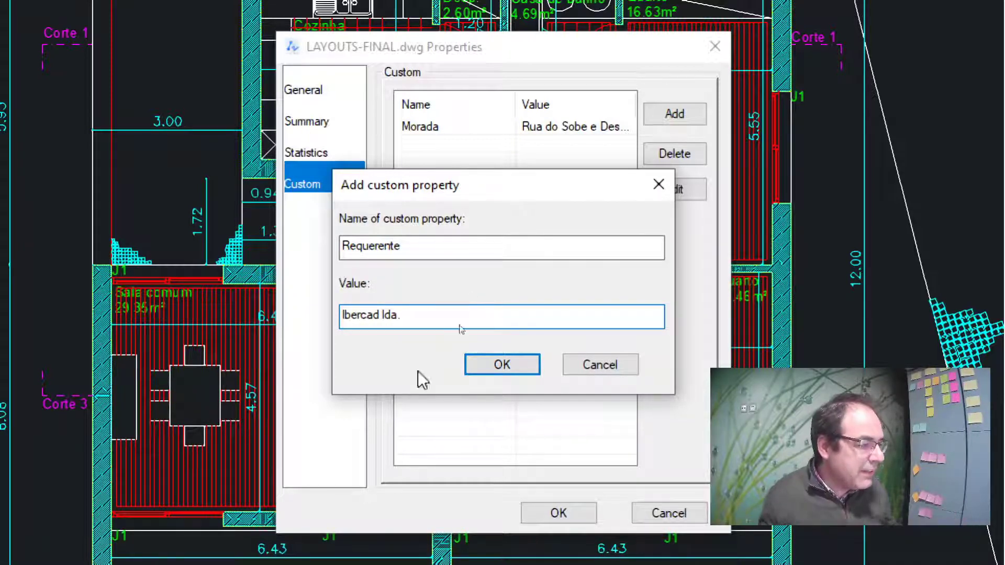
{"action": "left_click", "coordinate": [485, 369]}
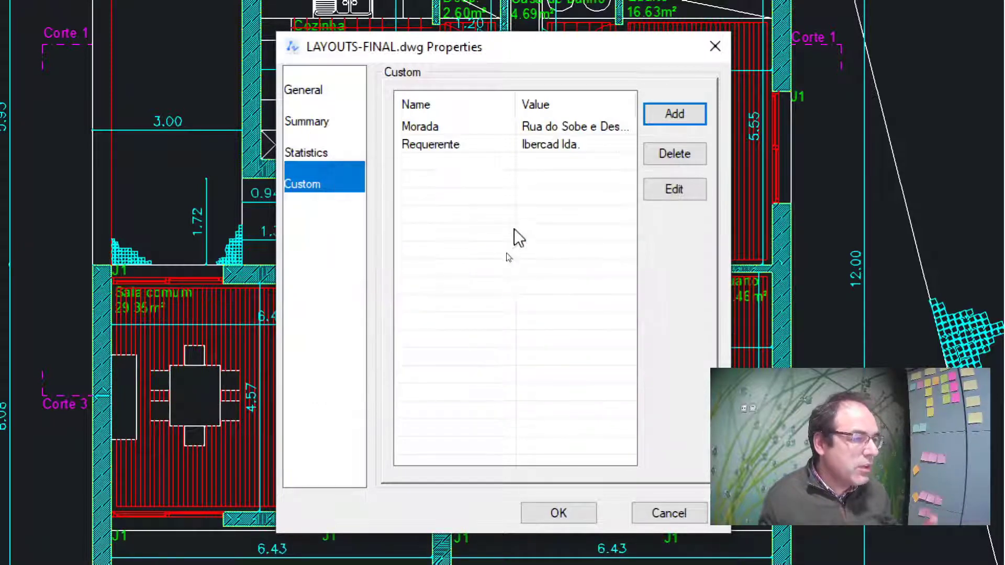
Add a custom property 'Valor do projecto' with no value
{"action": "left_click", "coordinate": [669, 120]}
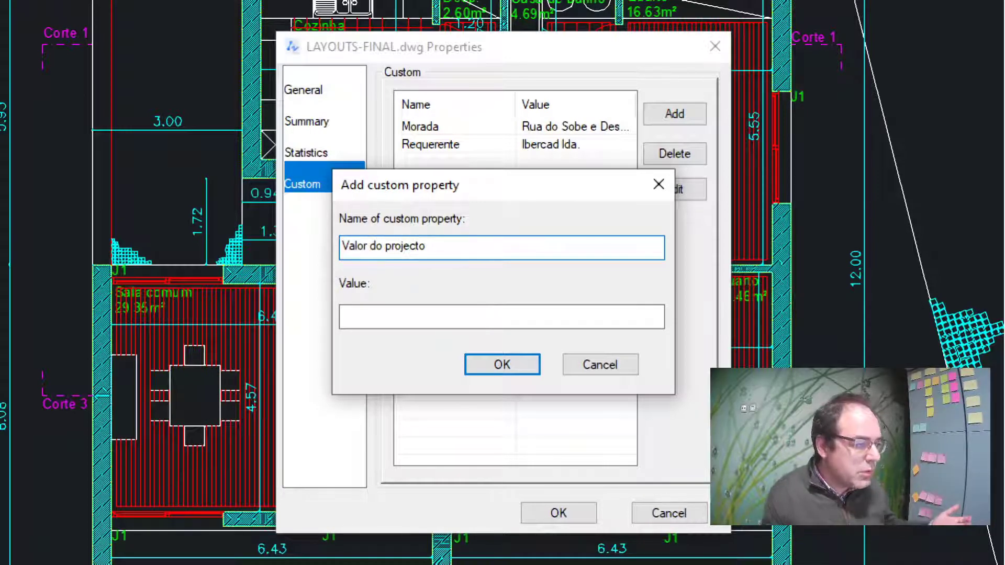
{"action": "left_click", "coordinate": [455, 324]}
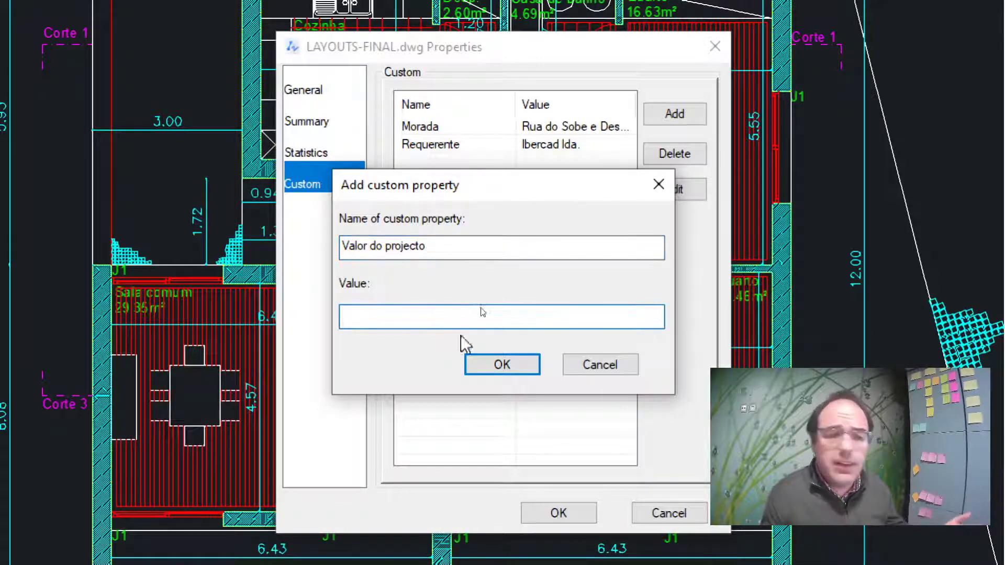
{"action": "left_click", "coordinate": [503, 369]}
{"action": "left_click", "coordinate": [447, 164]}
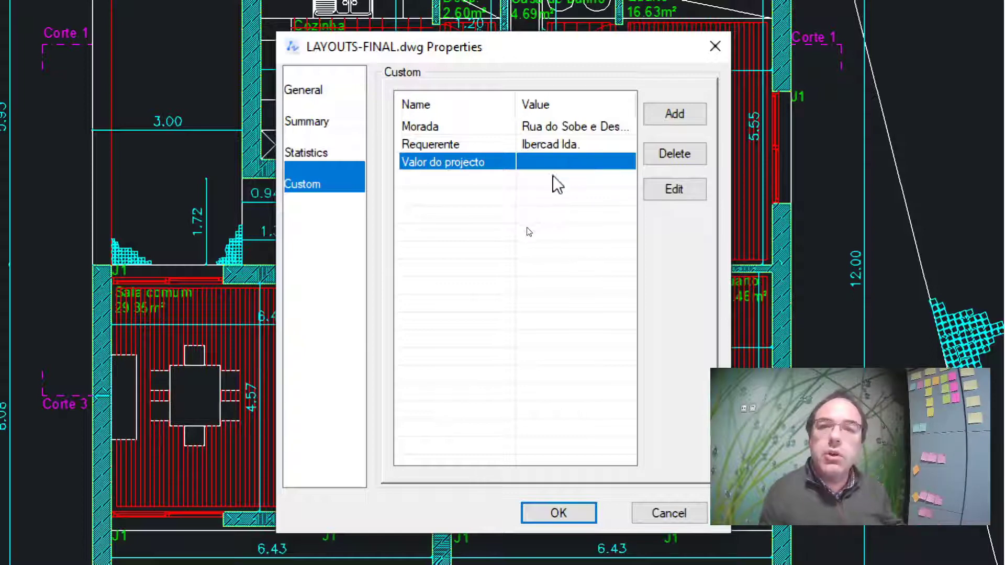
Discard the accidental unnamed property entry and confirm the Drawing Properties with OK
{"action": "left_click", "coordinate": [675, 114]}
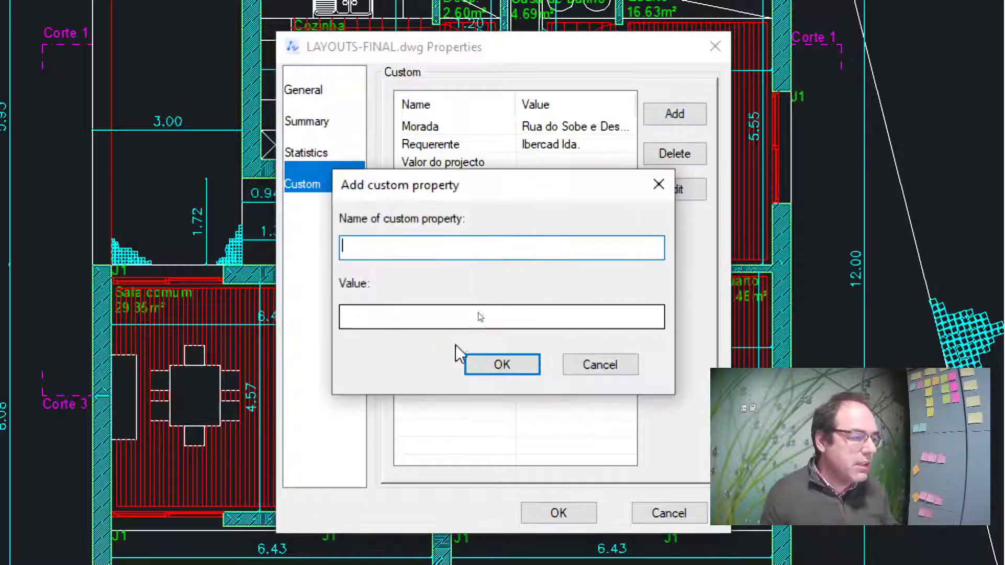
{"action": "left_click", "coordinate": [461, 314]}
{"action": "type", "text": "gs"}
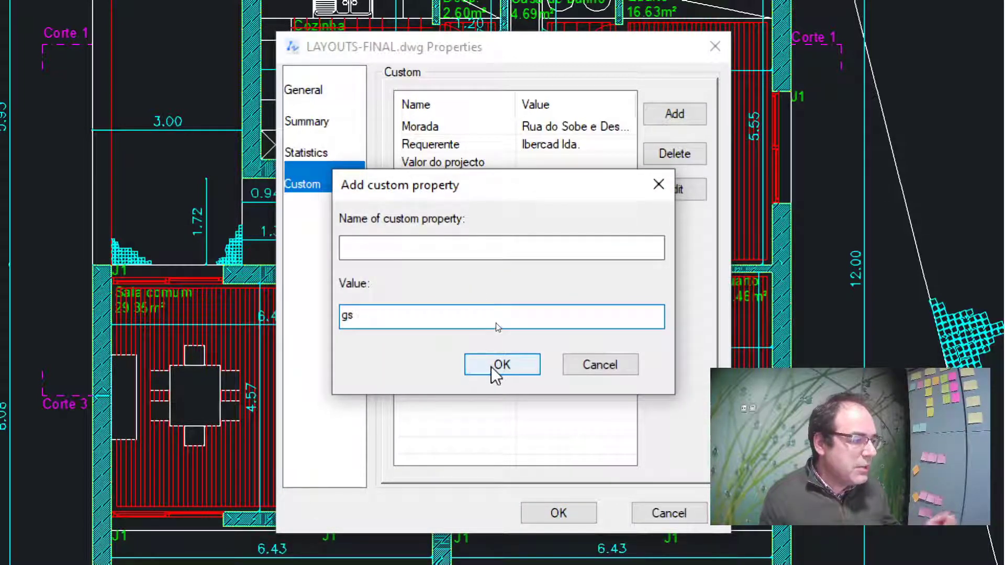
{"action": "left_click", "coordinate": [488, 367]}
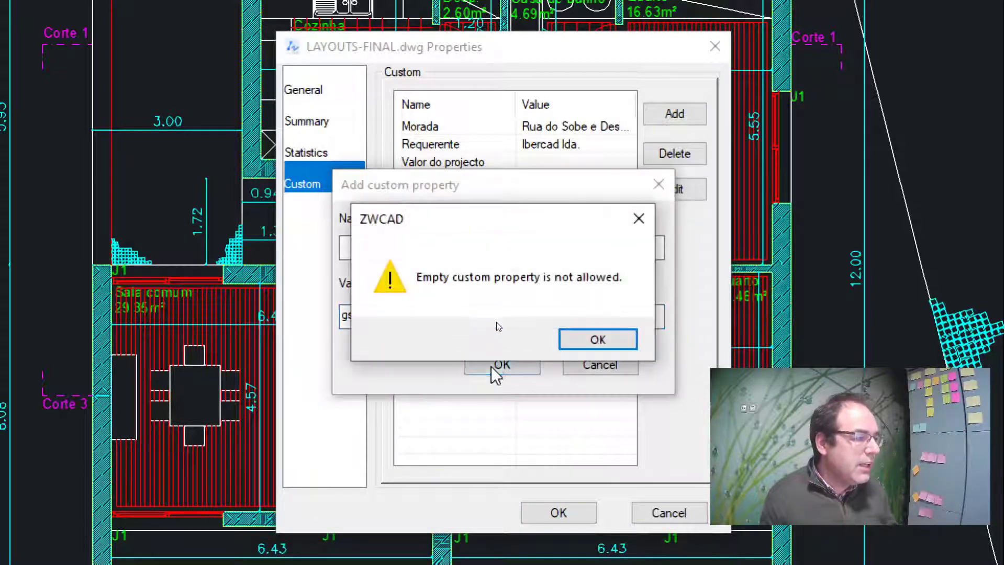
{"action": "left_click", "coordinate": [581, 340]}
{"action": "key", "text": "BackSpace"}
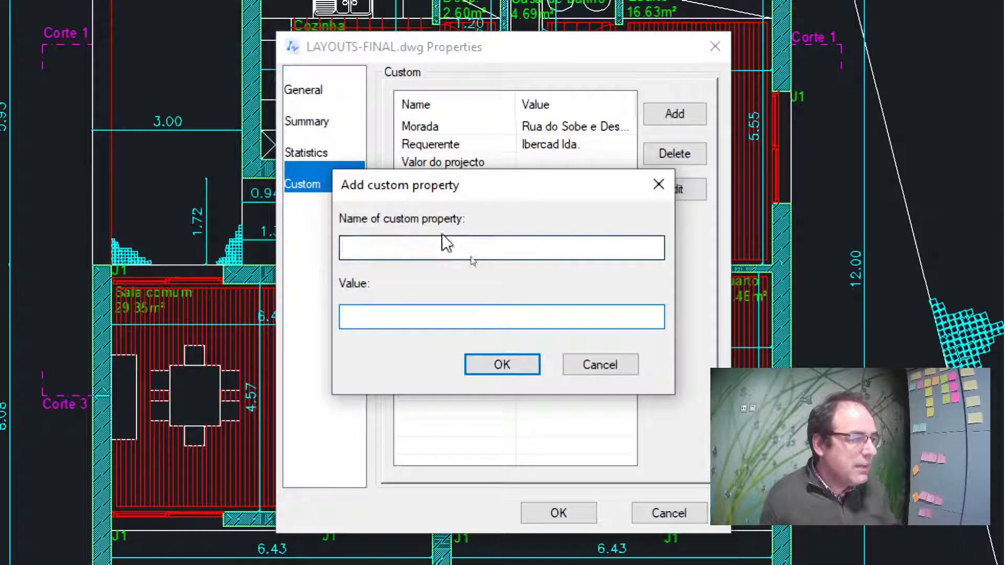
{"action": "left_click", "coordinate": [406, 246]}
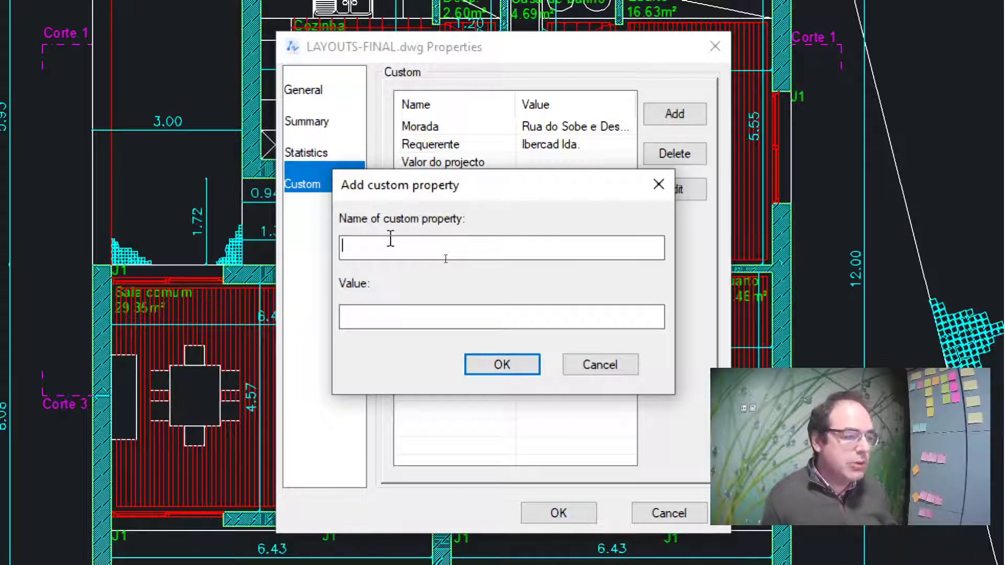
{"action": "key", "text": "Escape"}
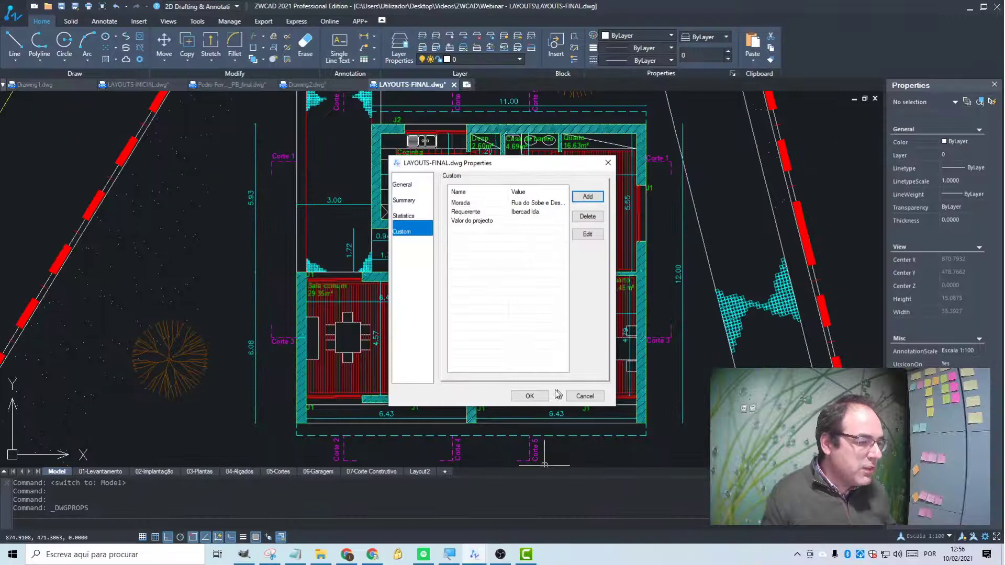
{"action": "left_click", "coordinate": [558, 513]}
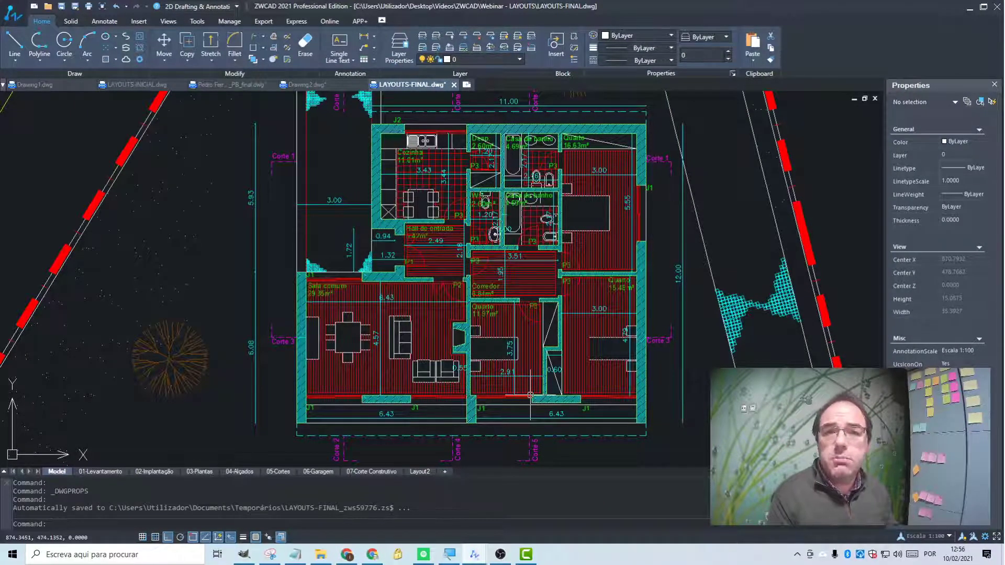
Zoom and pan to a blank spot just outside the plan wall labelled J1
{"action": "scroll", "coordinate": [530, 395], "scroll_direction": "down", "scroll_amount": 5}
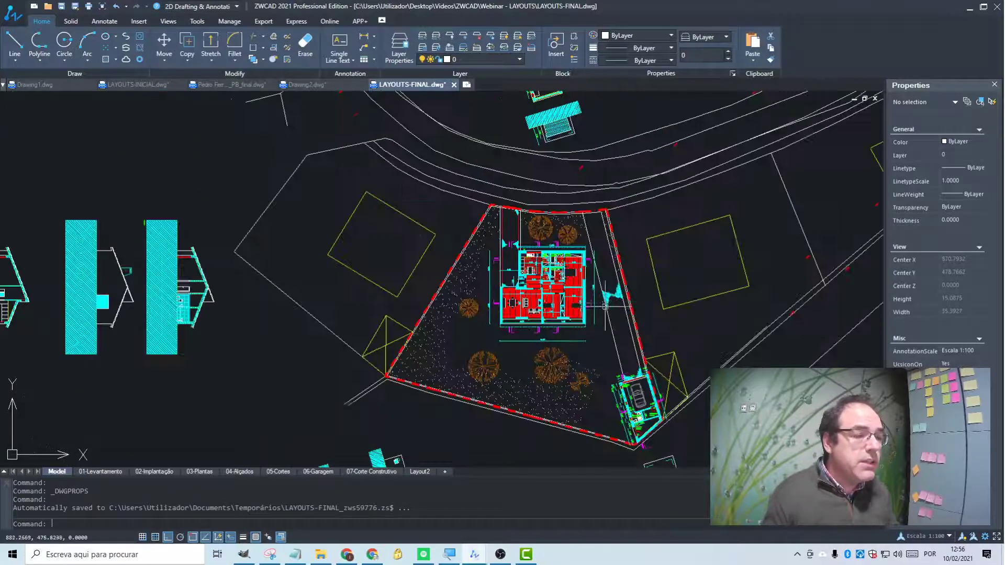
{"action": "scroll", "coordinate": [581, 310], "scroll_direction": "up", "scroll_amount": 8}
{"action": "mouse_move", "coordinate": [581, 310]}
{"action": "middle_mouse_down"}
{"action": "mouse_move", "coordinate": [540, 293]}
{"action": "mouse_move", "coordinate": [429, 280]}
{"action": "middle_mouse_up"}
{"action": "scroll", "coordinate": [426, 280], "scroll_direction": "up", "scroll_amount": 2}
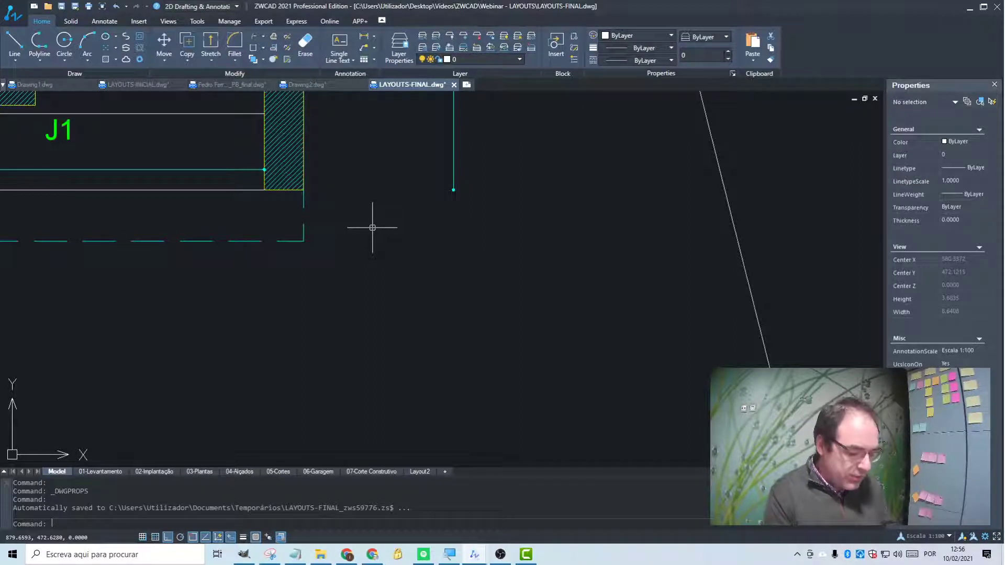
Start the FIELD command and filter the field category to Document
{"action": "type", "text": "fiel"}
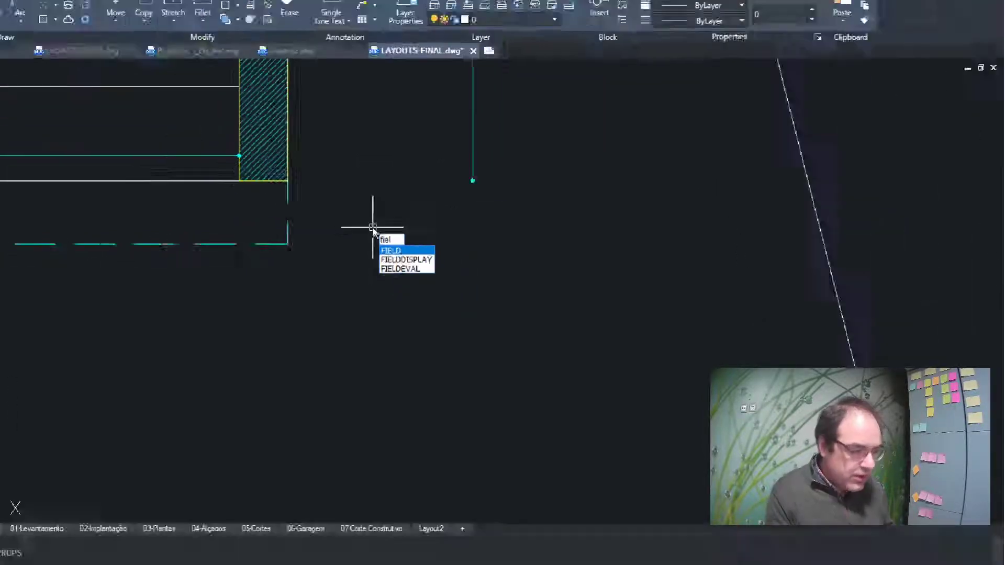
{"action": "key", "text": "Return"}
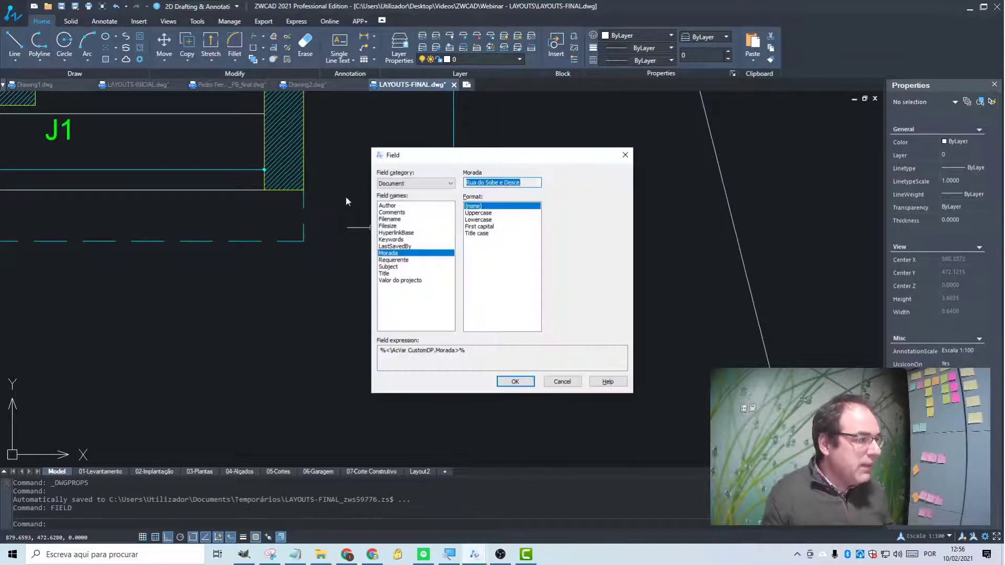
{"action": "left_click", "coordinate": [432, 181]}
{"action": "left_click", "coordinate": [414, 191]}
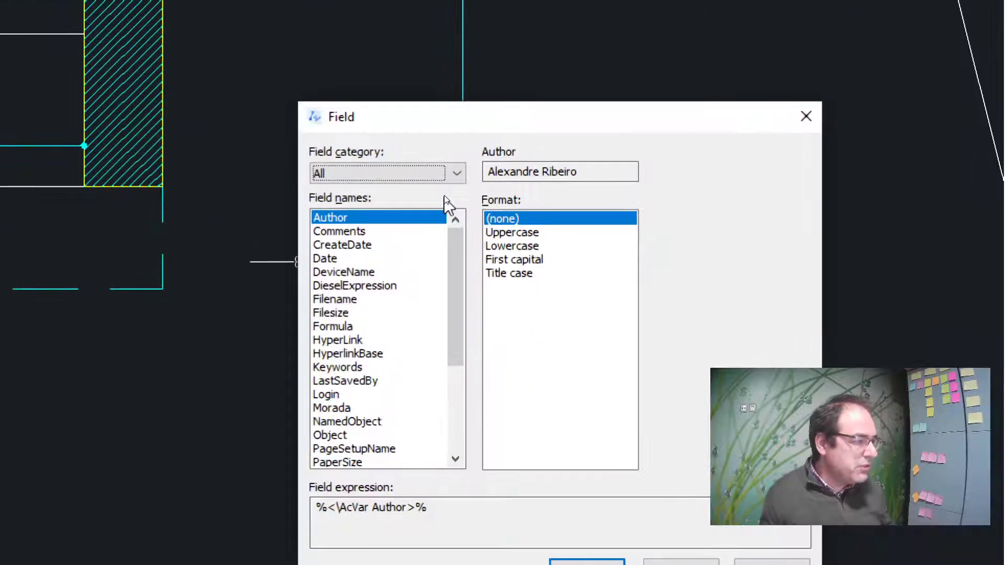
{"action": "left_click", "coordinate": [443, 177]}
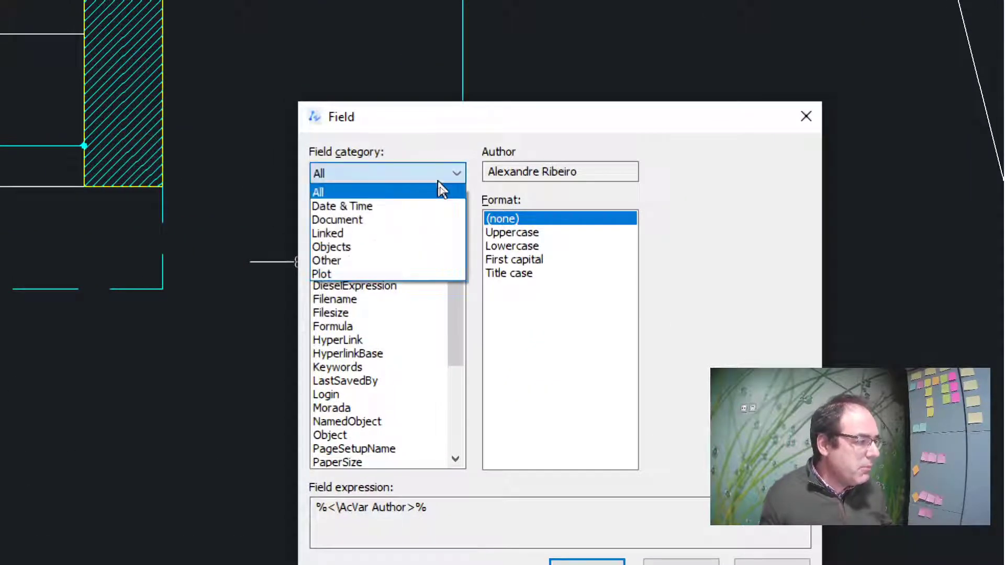
{"action": "left_click", "coordinate": [363, 219]}
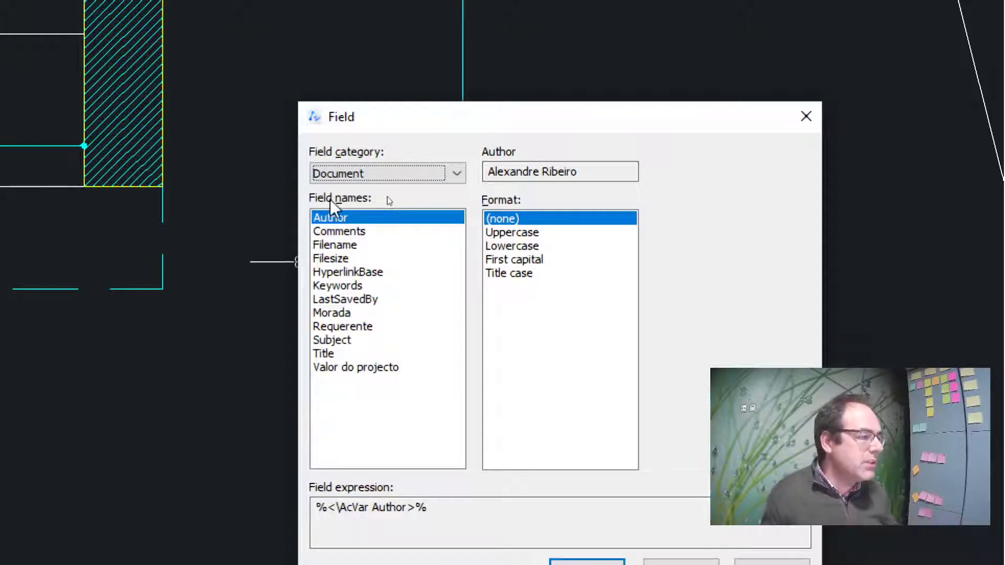
Preview Comments, Filename, Subject, Morada and Requerente fields, then select Author
{"action": "left_click", "coordinate": [336, 220]}
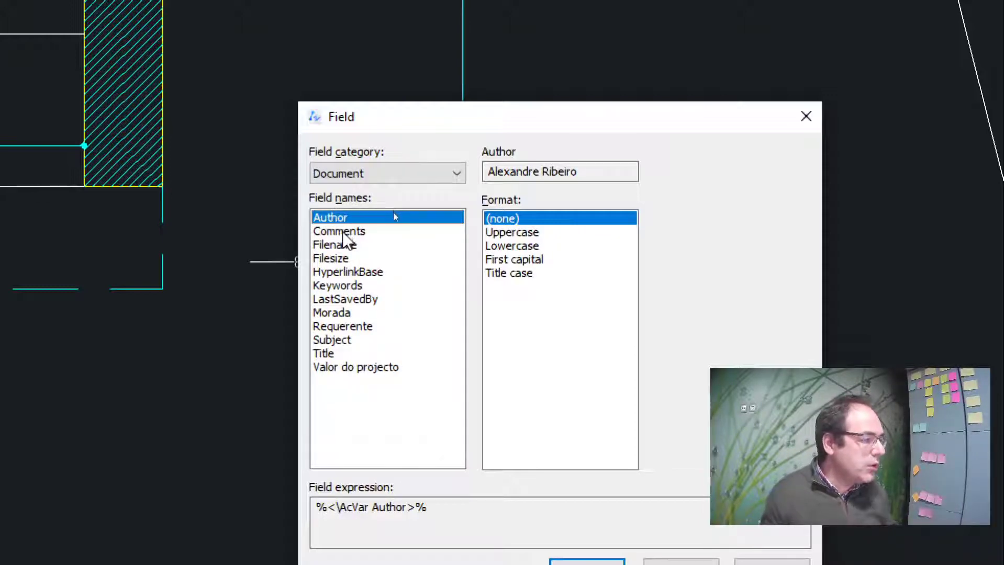
{"action": "left_click", "coordinate": [343, 231]}
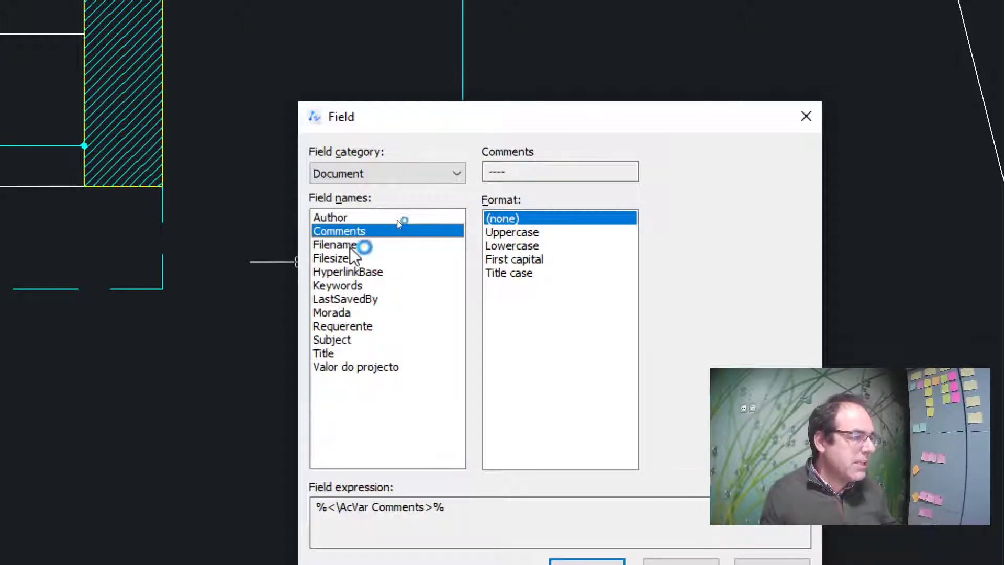
{"action": "left_click", "coordinate": [338, 246]}
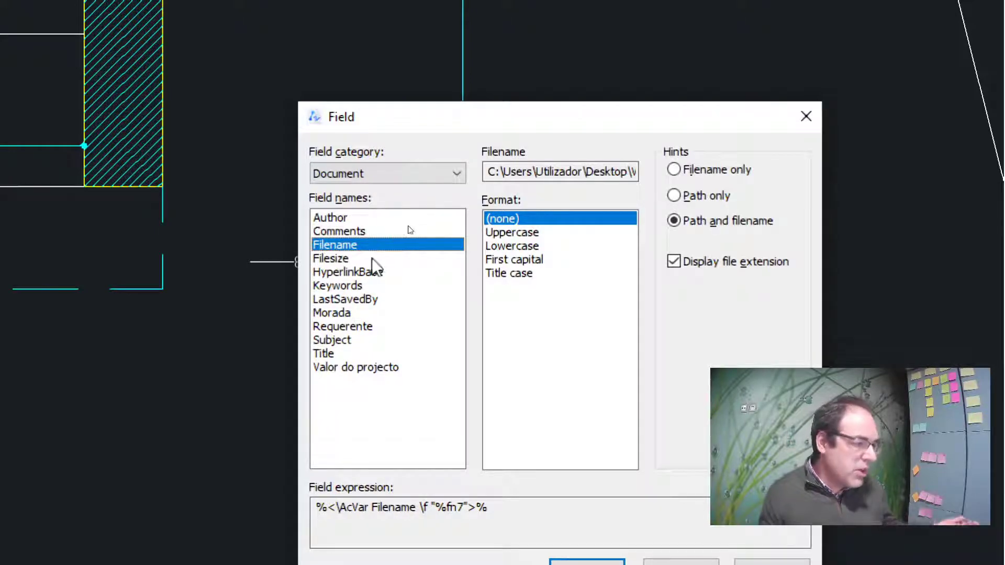
{"action": "left_click", "coordinate": [345, 341]}
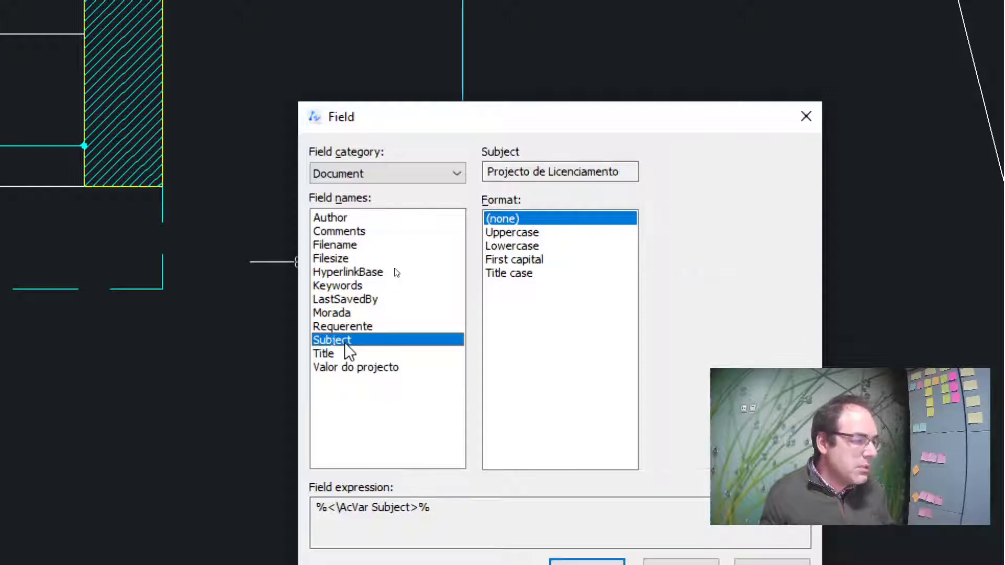
{"action": "left_click_drag", "start_coordinate": [587, 172], "coordinate": [471, 178]}
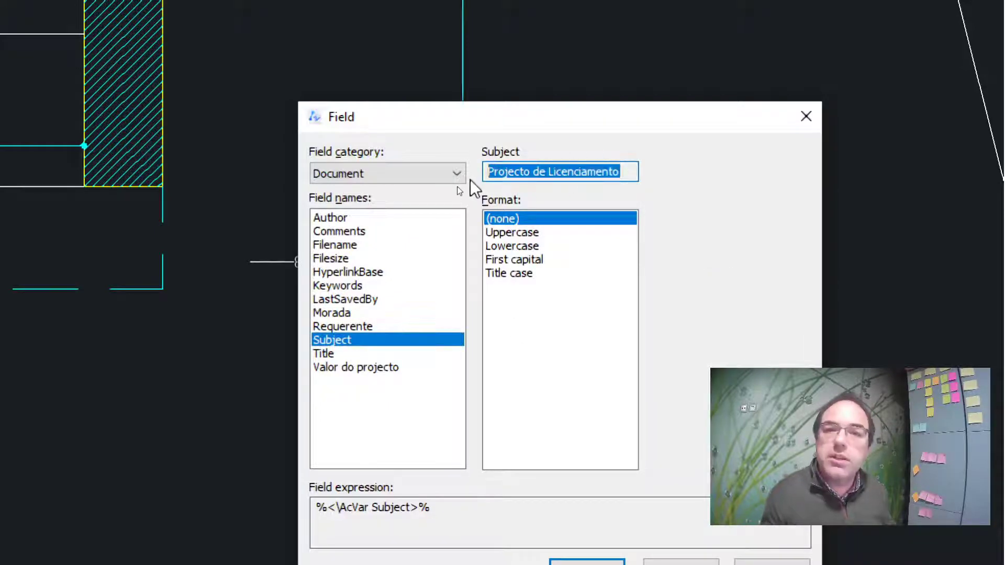
{"action": "left_click", "coordinate": [345, 313]}
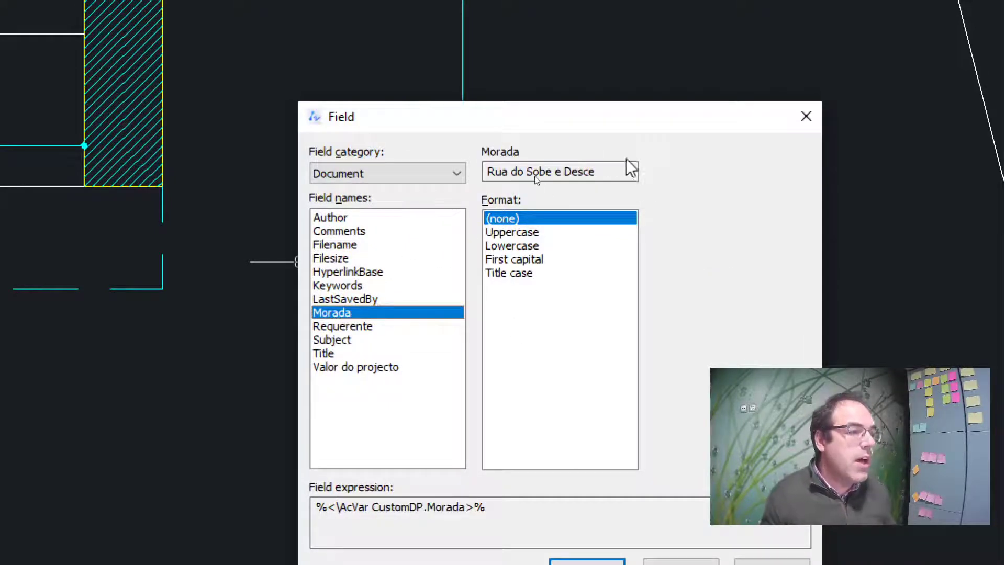
{"action": "left_click", "coordinate": [341, 326]}
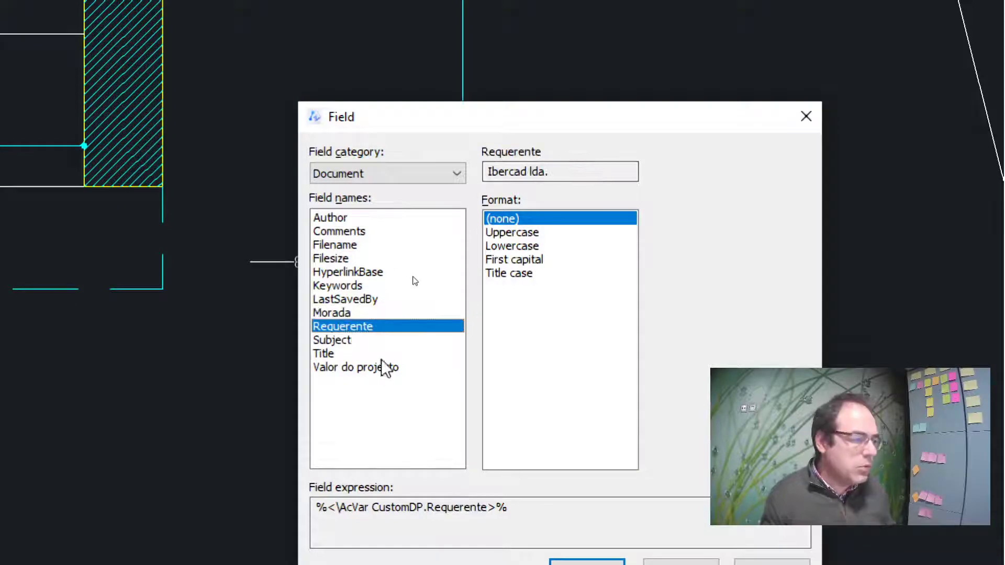
{"action": "left_click", "coordinate": [359, 218]}
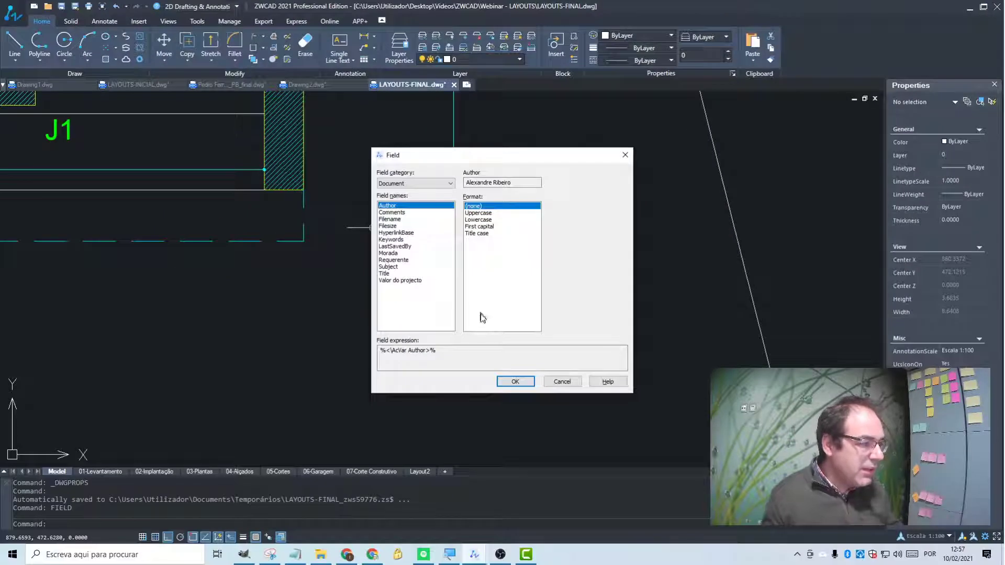
Place the Author field text, then the Subject field 'Projecto de Licenciamento' below it
{"action": "left_click", "coordinate": [515, 382]}
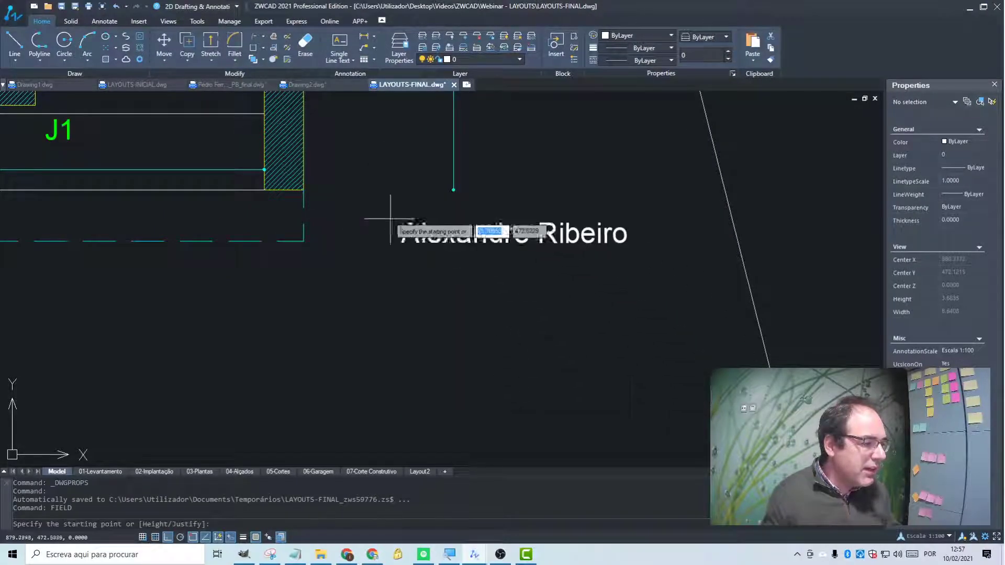
{"action": "left_click", "coordinate": [566, 266]}
{"action": "scroll", "coordinate": [514, 265], "scroll_direction": "up", "scroll_amount": 4}
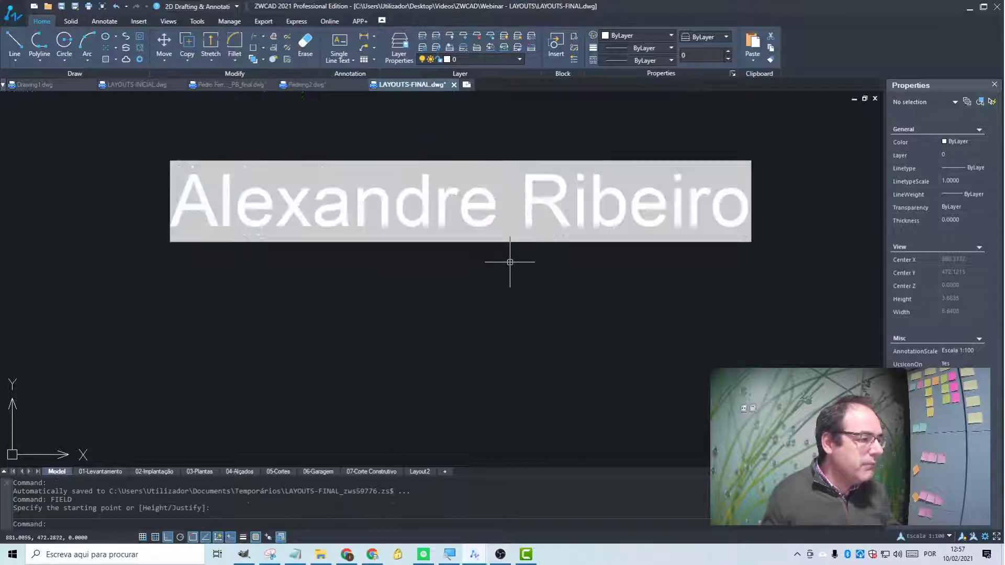
{"action": "middle_click_drag", "start_coordinate": [514, 265], "coordinate": [499, 254]}
{"action": "scroll", "coordinate": [502, 253], "scroll_direction": "down", "scroll_amount": 4}
{"action": "right_click", "coordinate": [494, 216]}
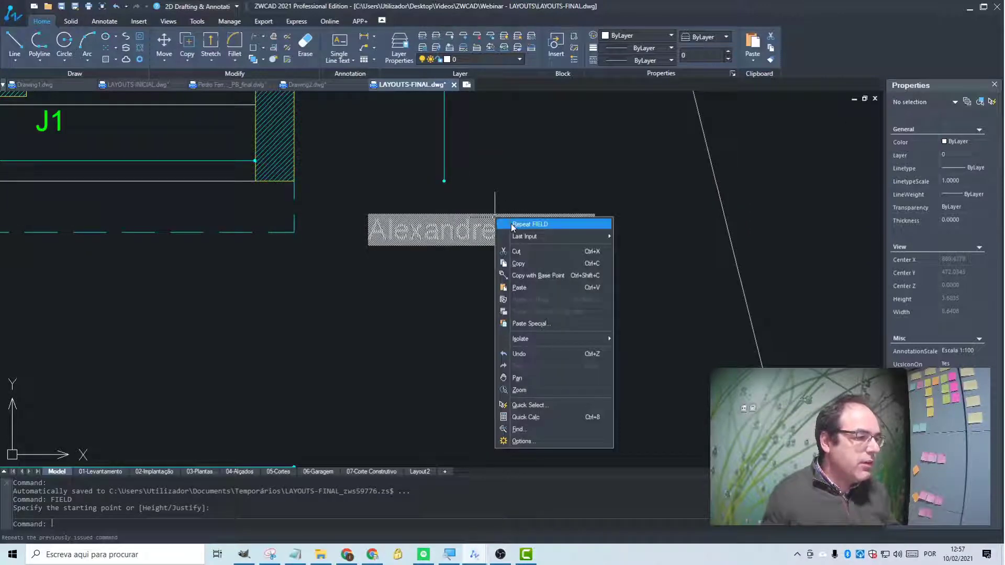
{"action": "left_click", "coordinate": [515, 224]}
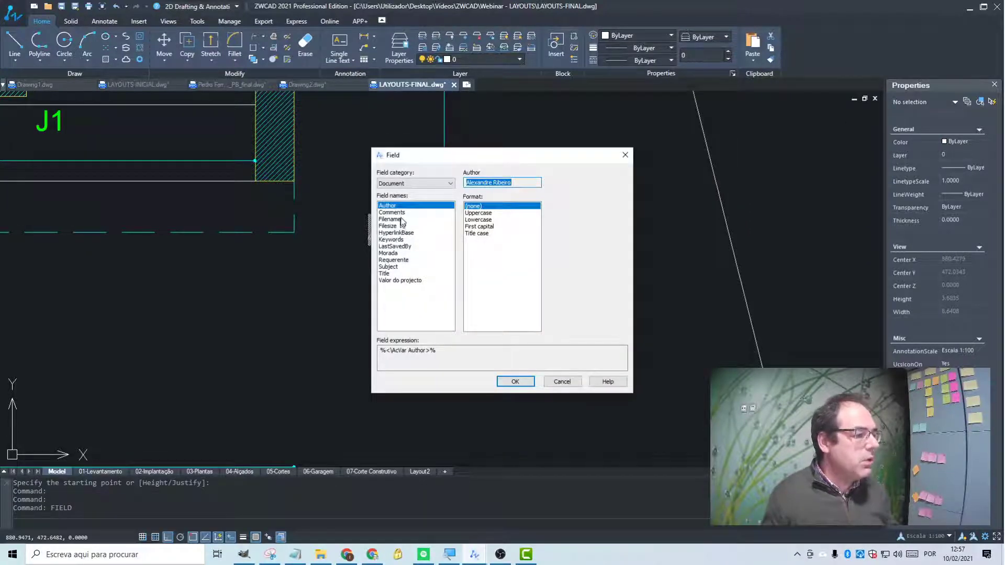
{"action": "left_click", "coordinate": [390, 266]}
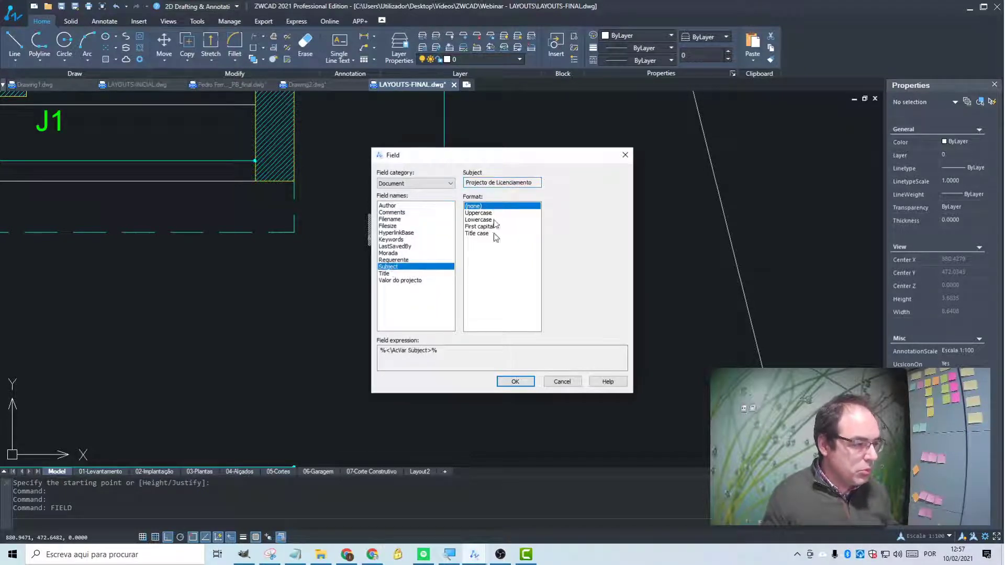
{"action": "left_click", "coordinate": [515, 382]}
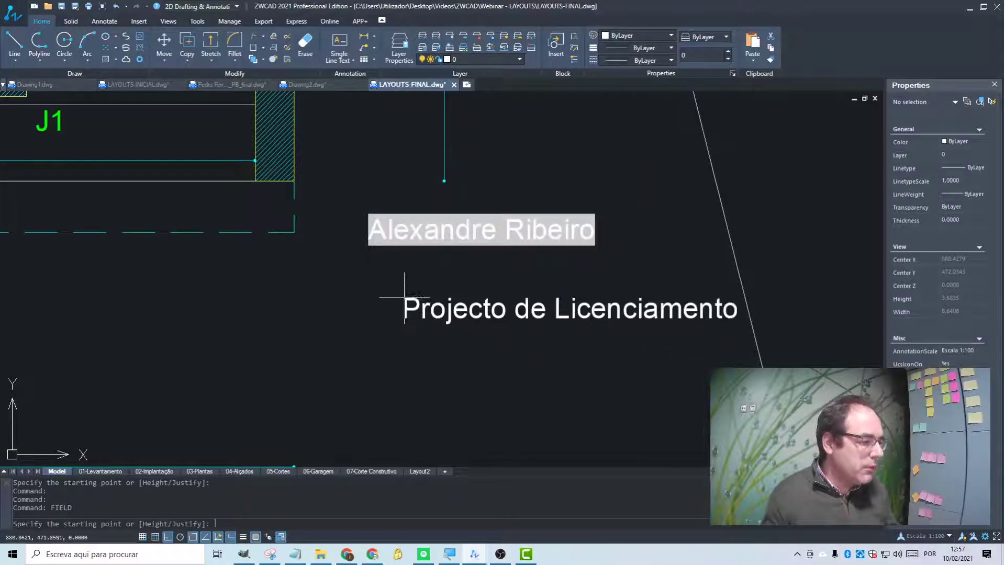
{"action": "left_click", "coordinate": [367, 273]}
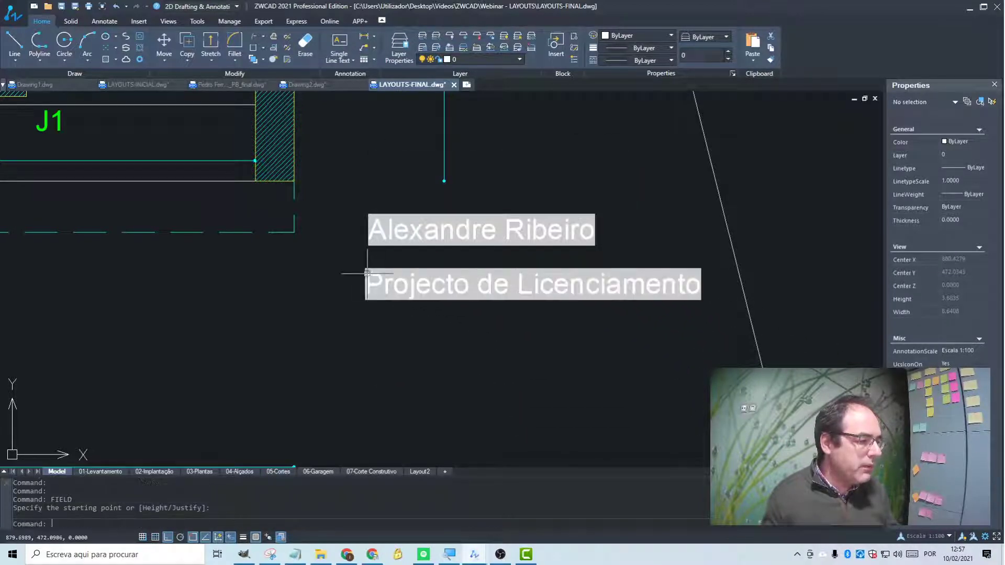
Stack Morada ('Rua do Sobe e Desce') and Requerente ('Ibercad lda.') field texts underneath
{"action": "right_click", "coordinate": [425, 181]}
{"action": "left_click", "coordinate": [450, 190]}
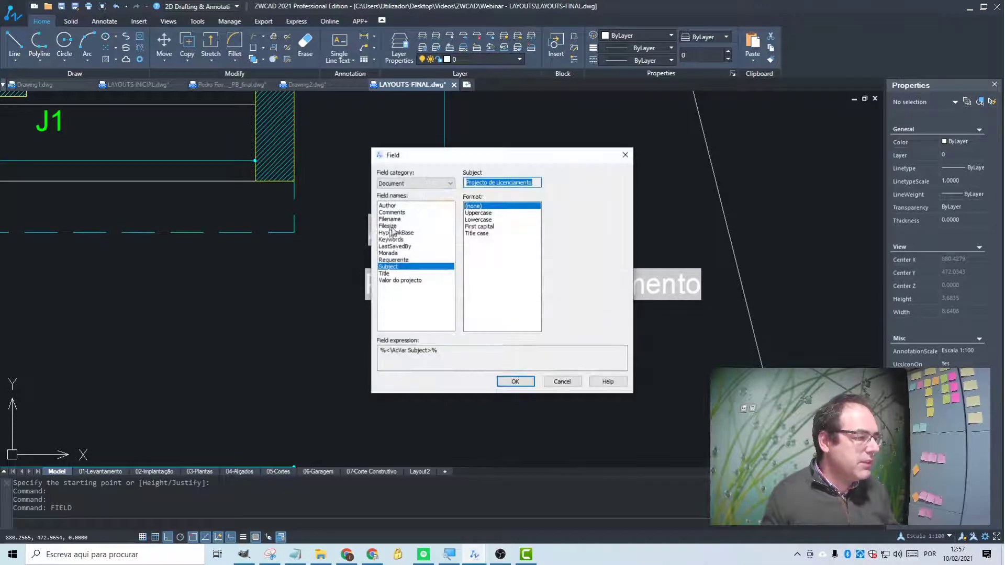
{"action": "left_click", "coordinate": [395, 253]}
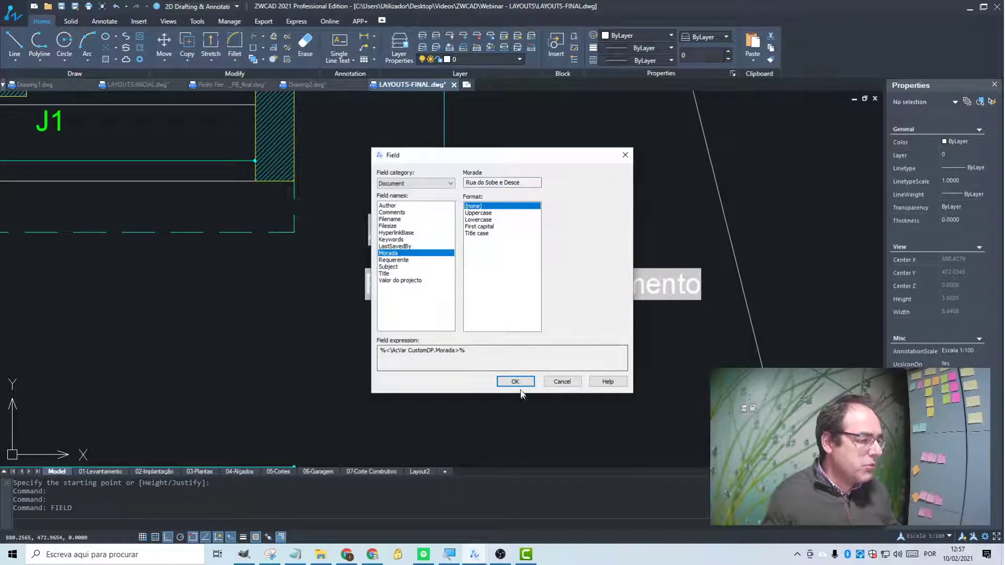
{"action": "left_click", "coordinate": [515, 381]}
{"action": "left_click", "coordinate": [366, 322]}
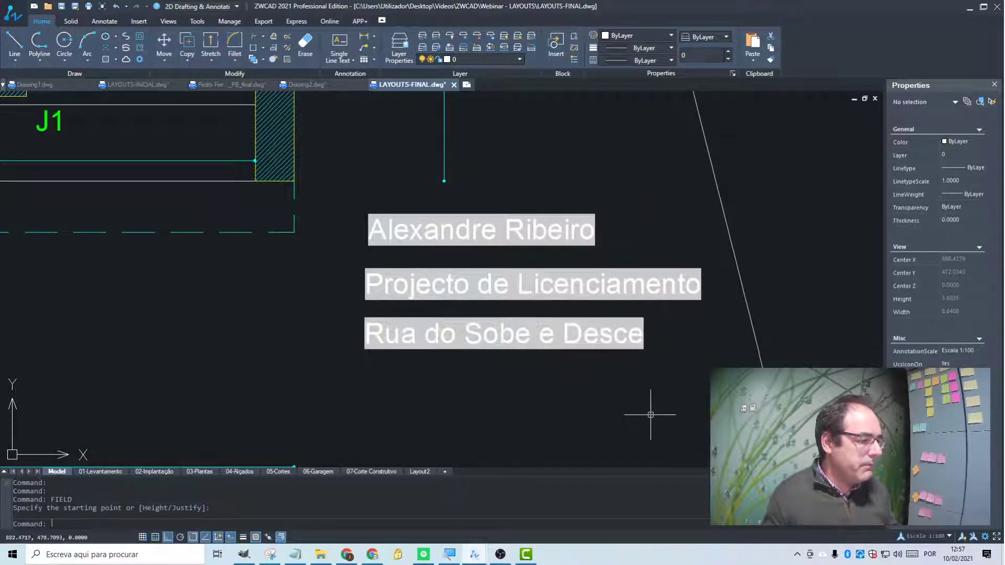
{"action": "right_click", "coordinate": [509, 177]}
{"action": "left_click", "coordinate": [529, 185]}
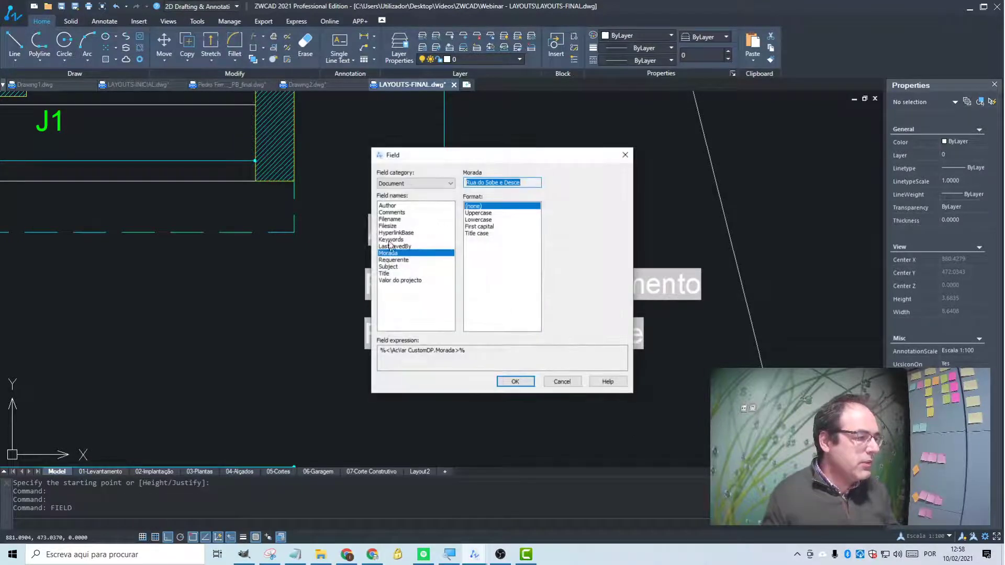
{"action": "left_click", "coordinate": [393, 260]}
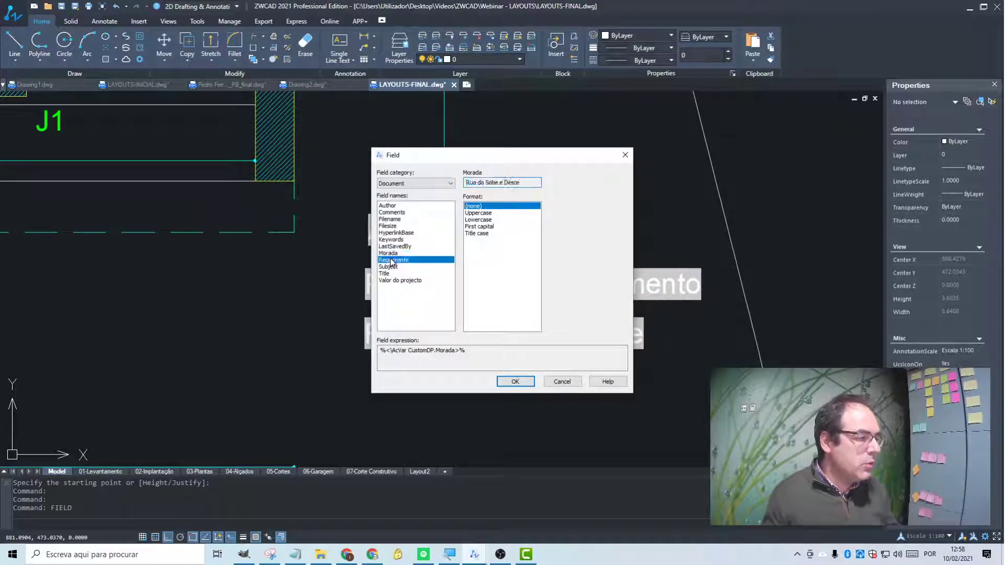
{"action": "left_click", "coordinate": [525, 385]}
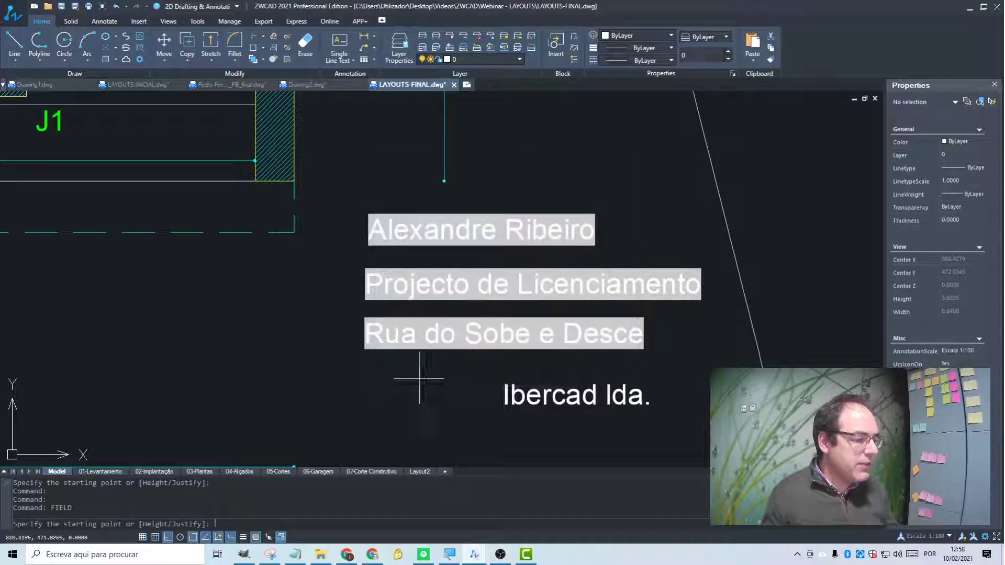
{"action": "left_click", "coordinate": [364, 366]}
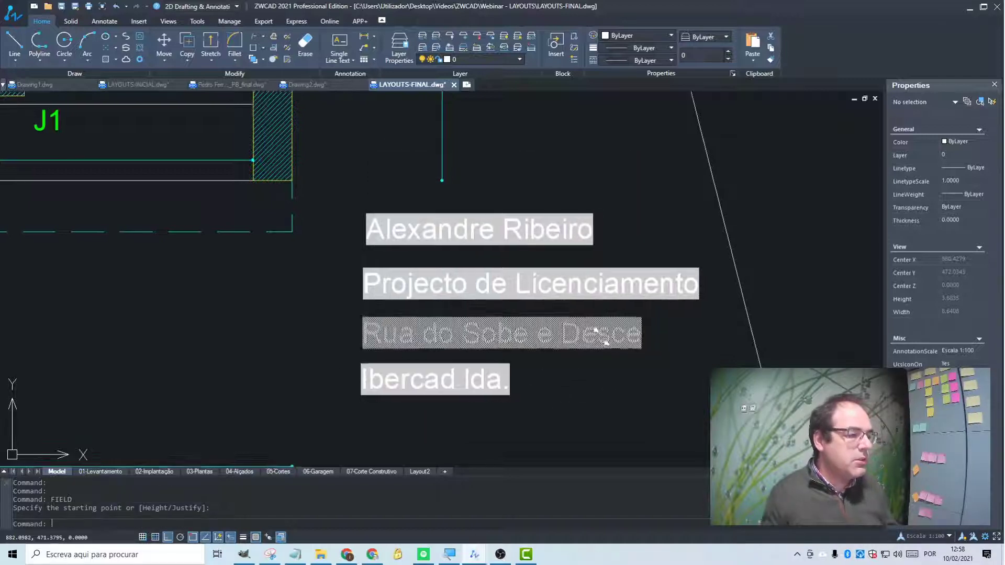
{"action": "middle_click_drag", "start_coordinate": [374, 196], "coordinate": [320, 139]}
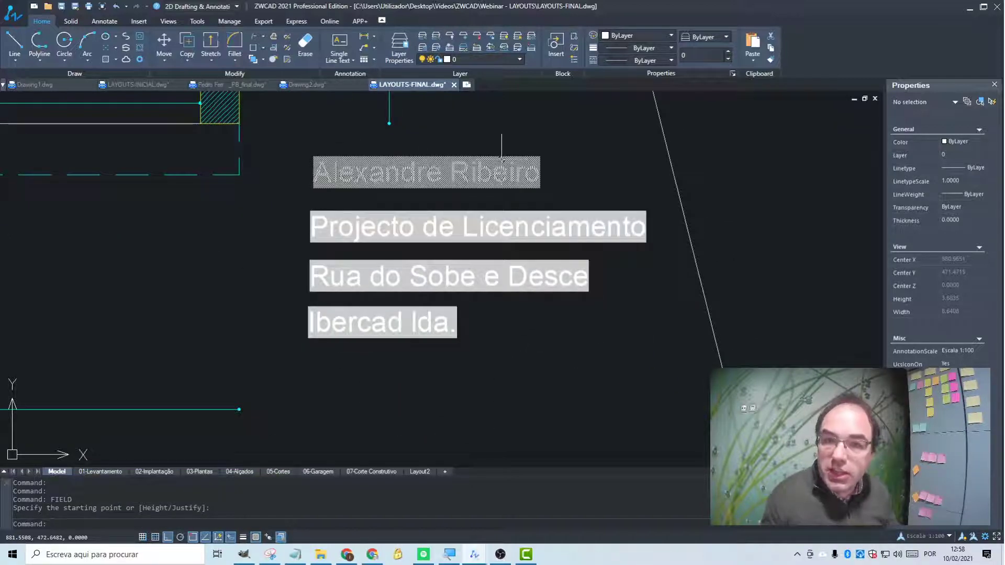
{"action": "mouse_move", "coordinate": [501, 158]}
{"action": "middle_mouse_down"}
{"action": "mouse_move", "coordinate": [351, 170]}
{"action": "mouse_move", "coordinate": [260, 202]}
{"action": "mouse_move", "coordinate": [224, 160]}
{"action": "middle_mouse_up"}
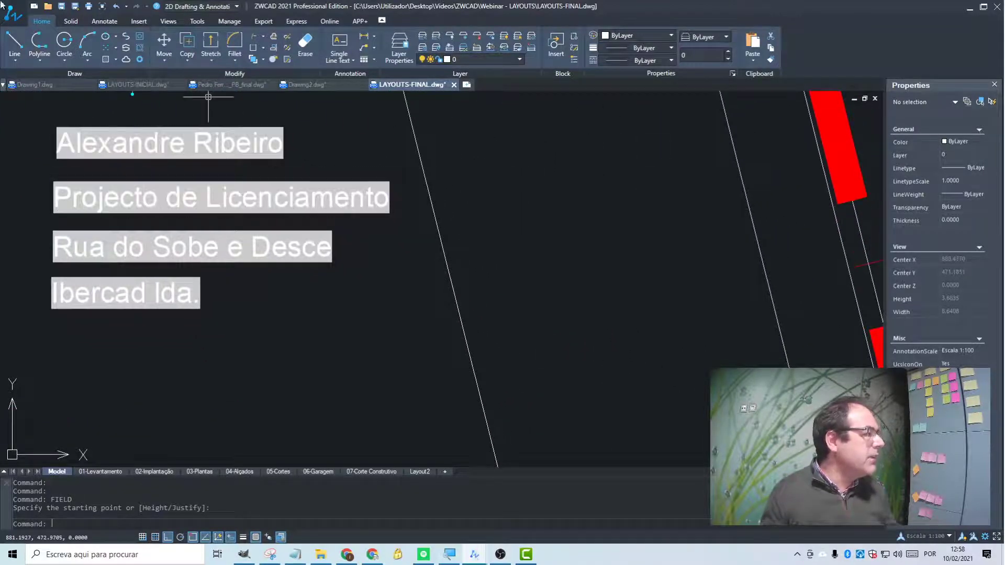
Reopen Drawing Properties on its Summary page, with the dialog moved clear of the field texts
{"action": "left_click", "coordinate": [12, 14]}
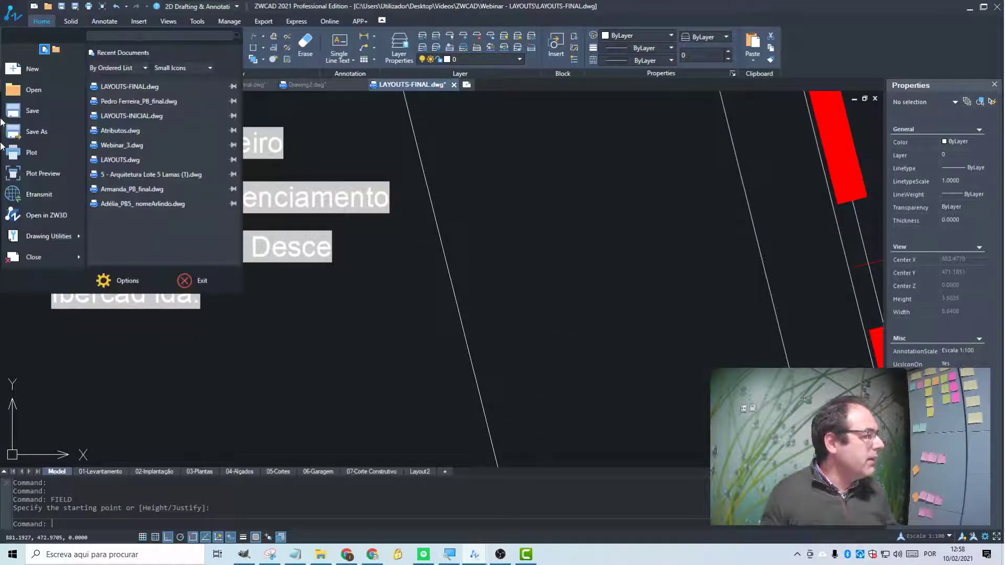
{"action": "mouse_move", "coordinate": [48, 236]}
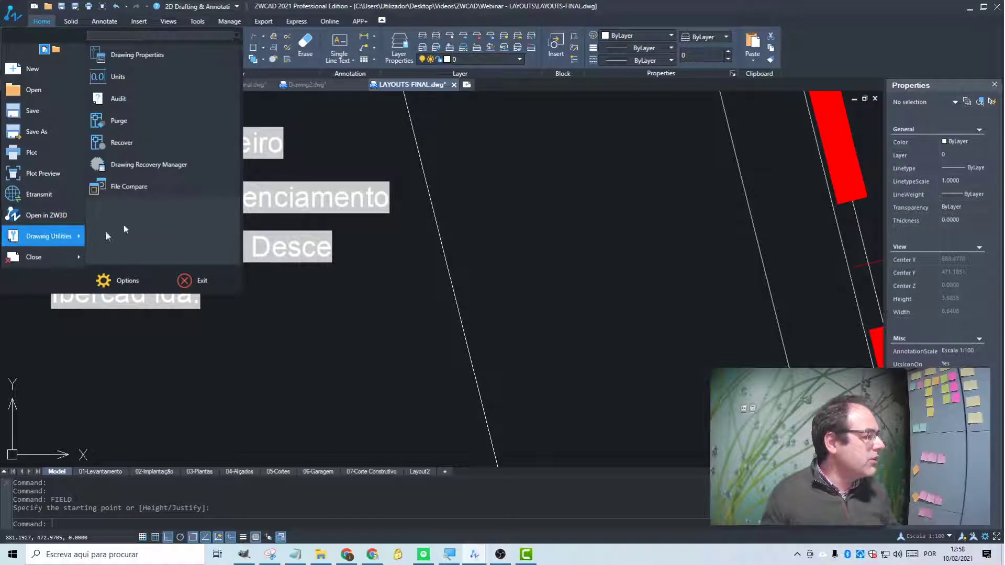
{"action": "left_click", "coordinate": [150, 61]}
{"action": "left_click_drag", "start_coordinate": [495, 164], "coordinate": [572, 115]}
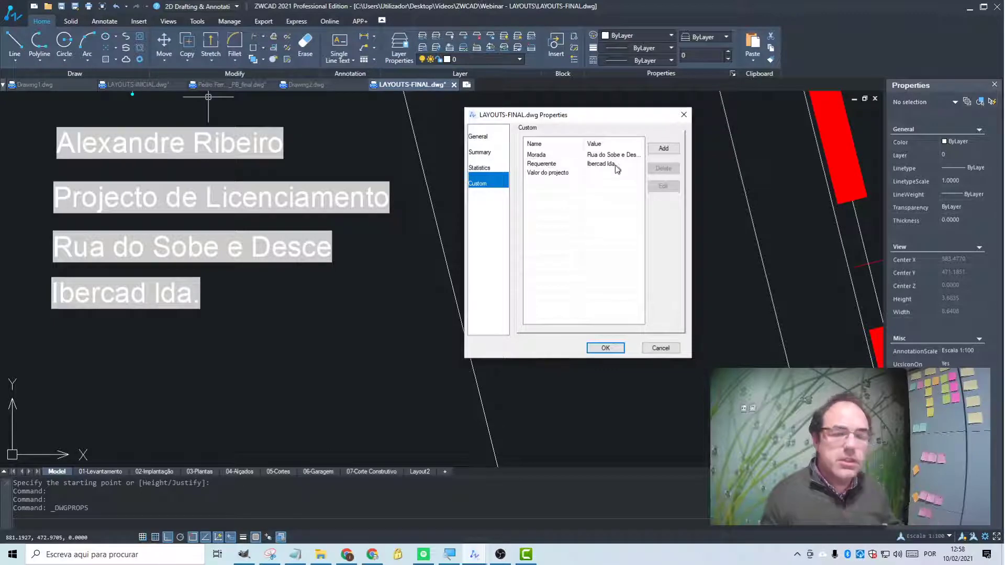
{"action": "left_click", "coordinate": [484, 152]}
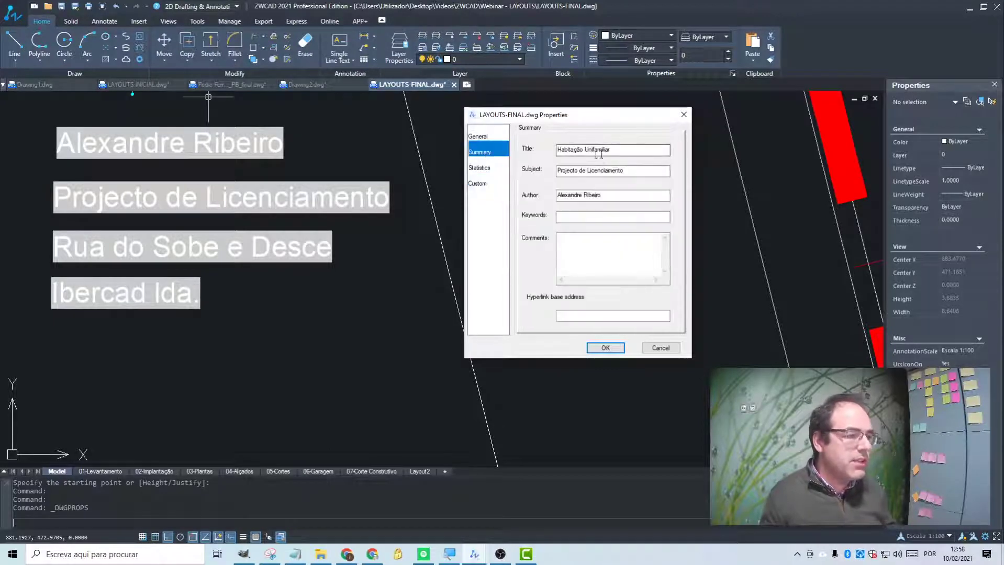
Add a middle name to the Author and change Subject to 'Projecto de Execução'
{"action": "left_click", "coordinate": [579, 195]}
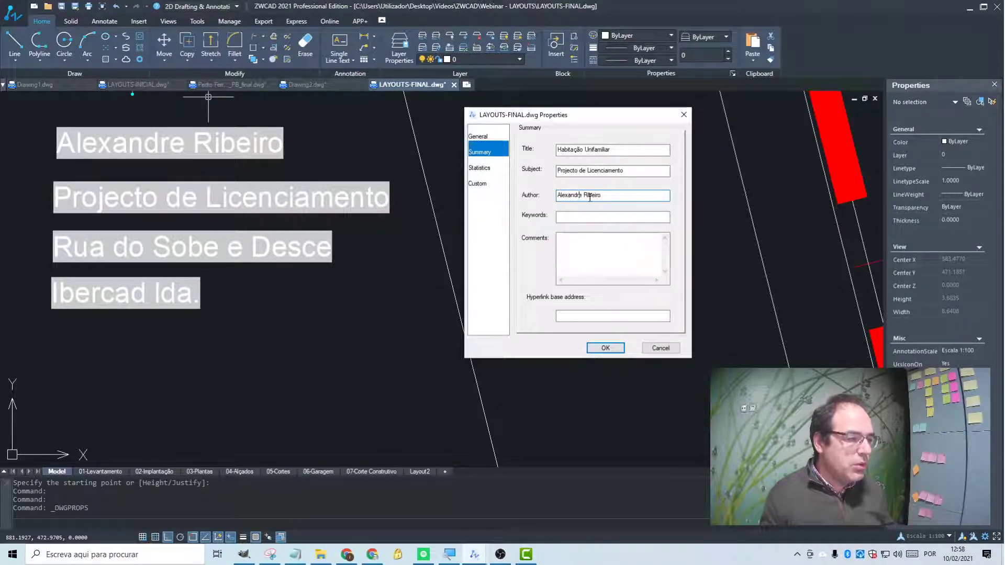
{"action": "type", "text": "Aguiar"}
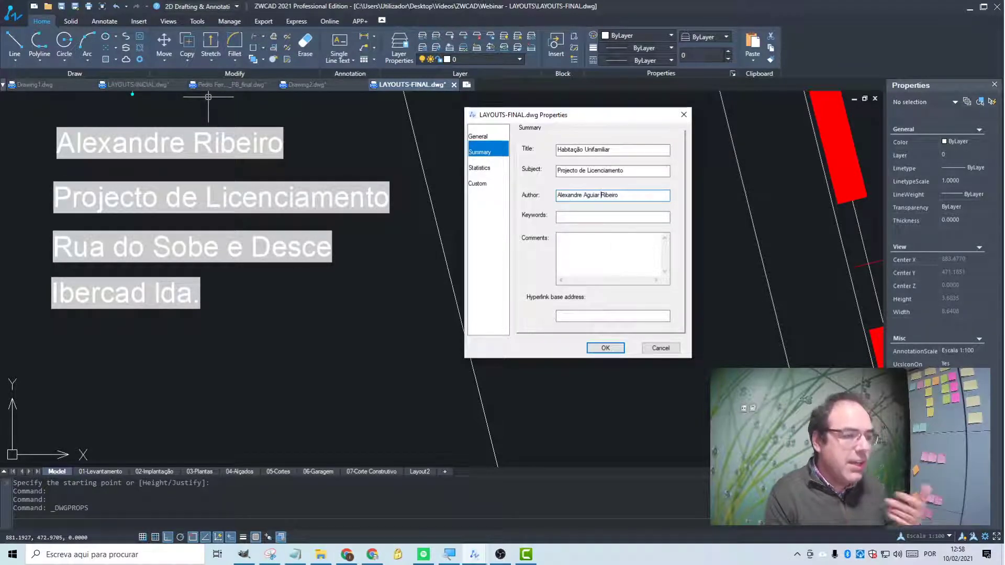
{"action": "double_click", "coordinate": [603, 171]}
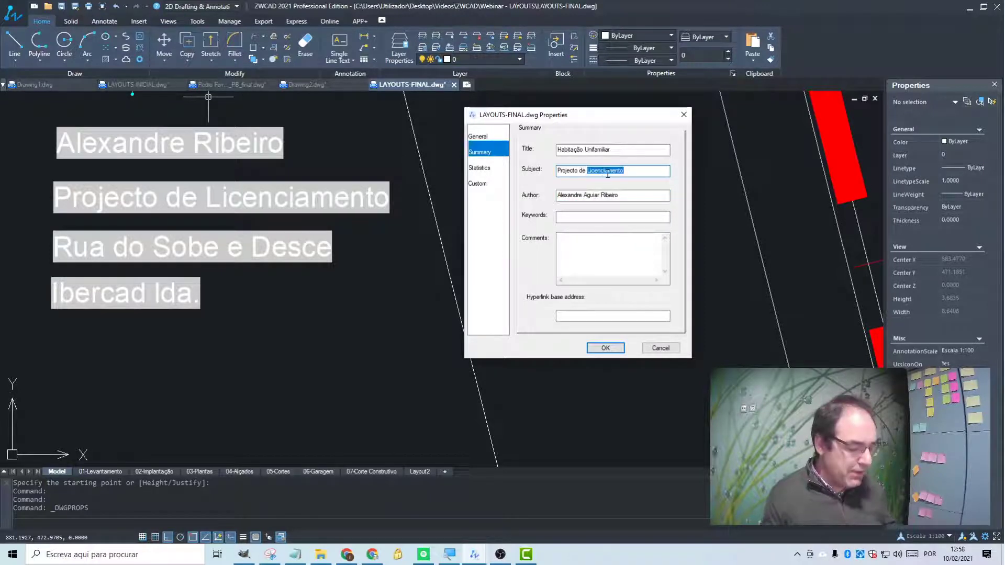
{"action": "type", "text": "Execução"}
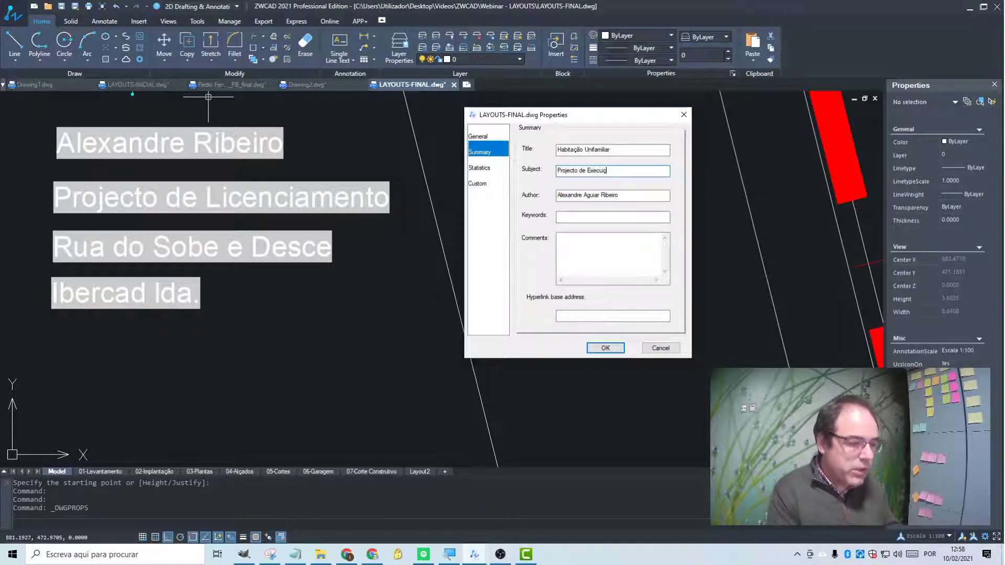
{"action": "left_click", "coordinate": [609, 346]}
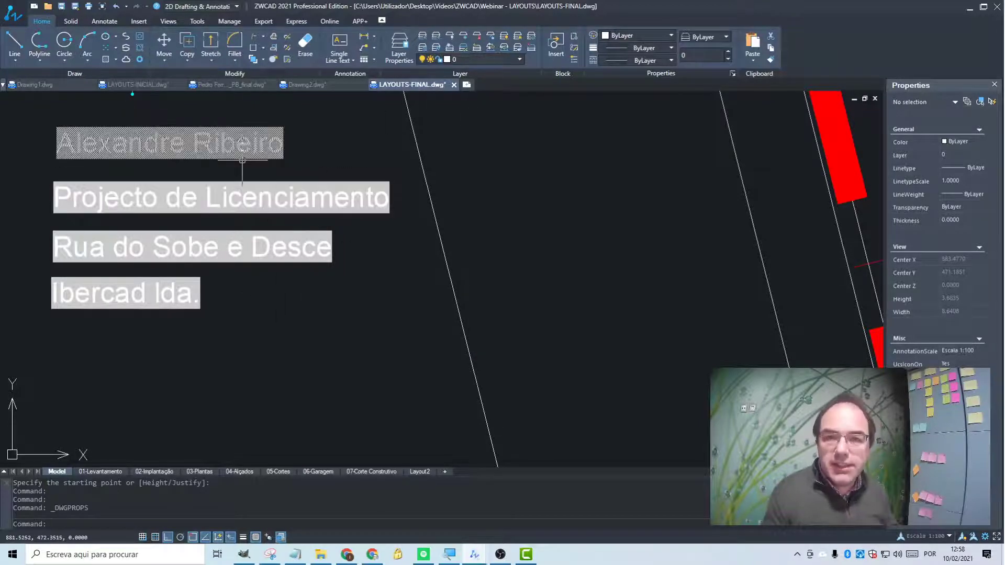
Regenerate with RE so fields show Projecto de Execução and the longer author name, then view 01-Levantamento
{"action": "type", "text": "re"}
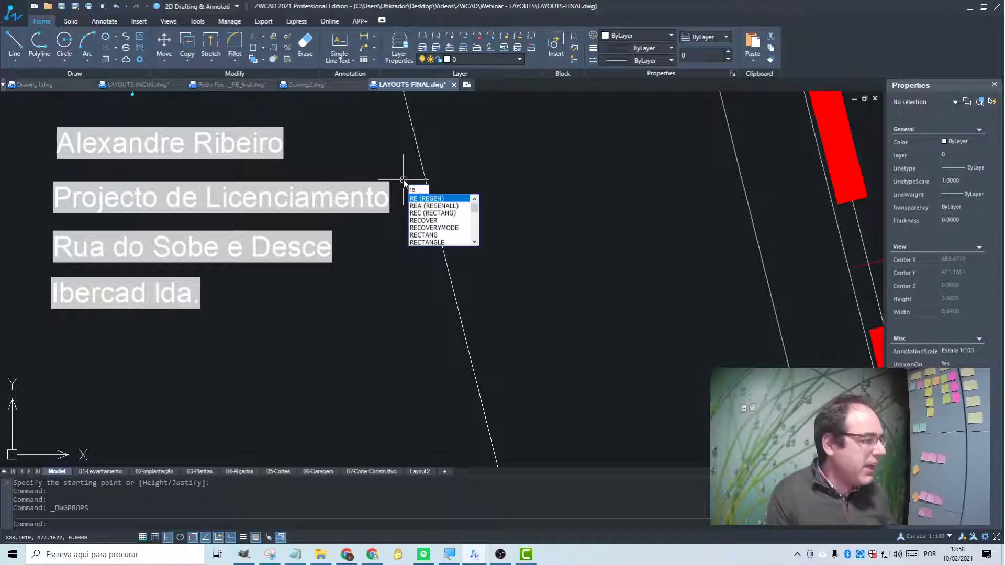
{"action": "key", "text": "Return"}
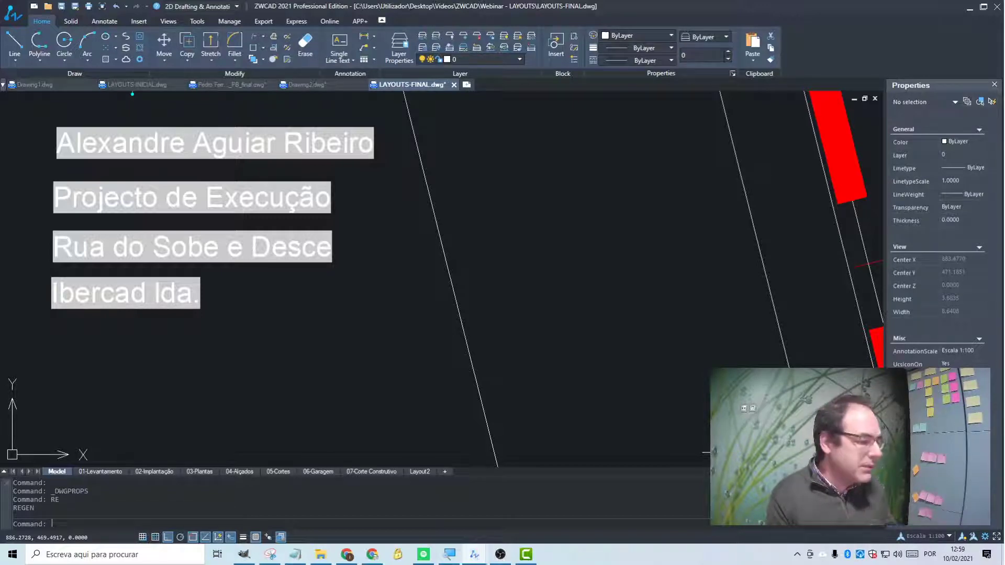
{"action": "left_click", "coordinate": [108, 472]}
Zoom in on the 01-Levantamento title block showing the project fields and Escala 1:500
{"action": "scroll", "coordinate": [408, 409], "scroll_direction": "up", "scroll_amount": 5}
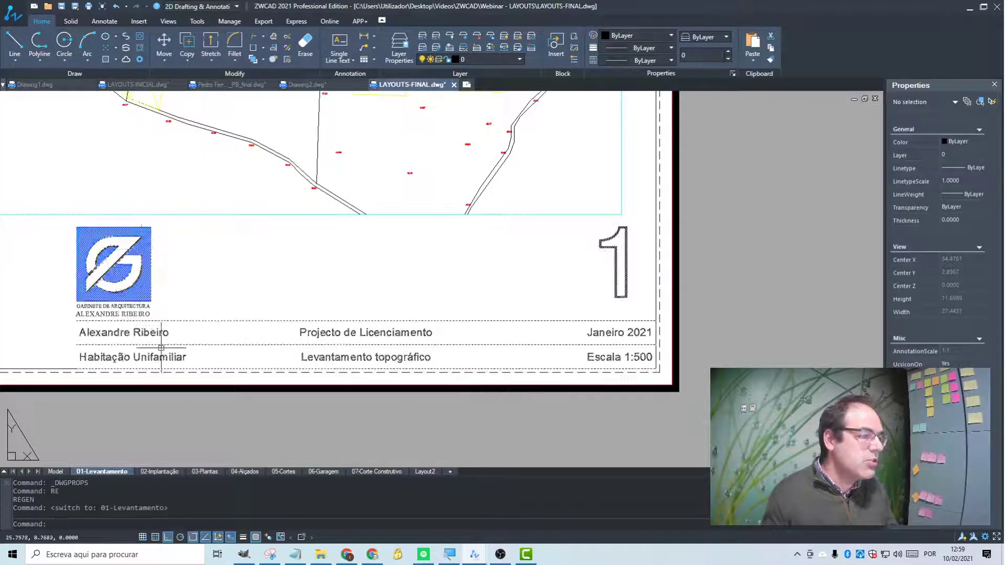